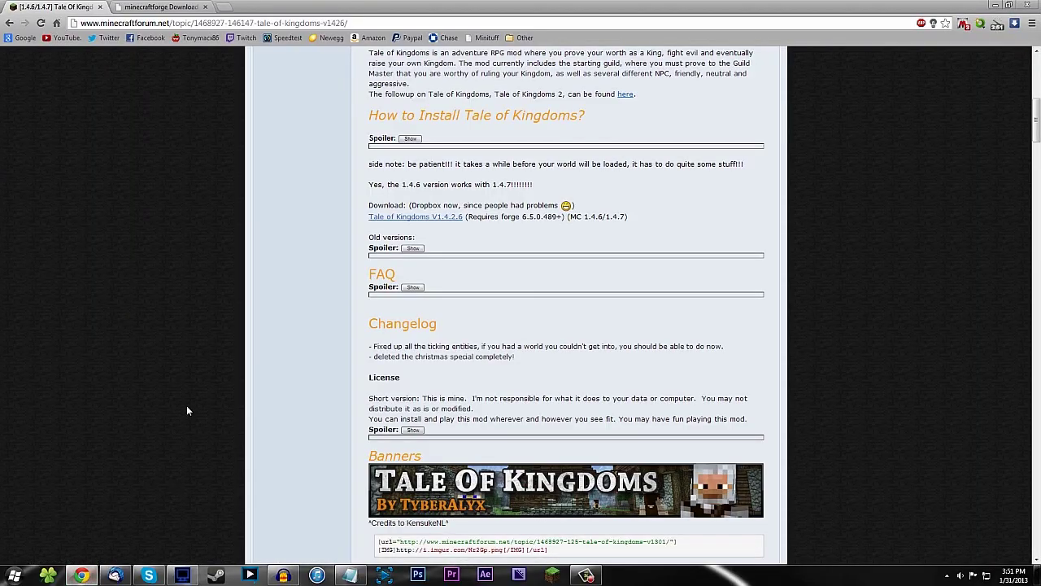
Step: Review the Tale of Kingdoms forum topic, including its description and download section, and view the minecraftforge Downloads page
scroll(274, 342, "up", 6)
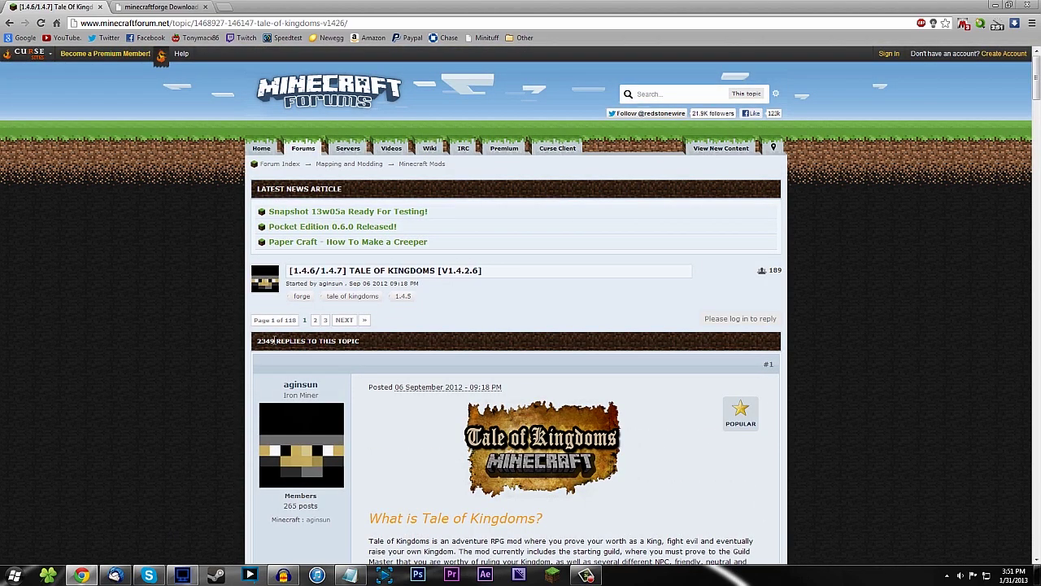
scroll(274, 342, "down", 3)
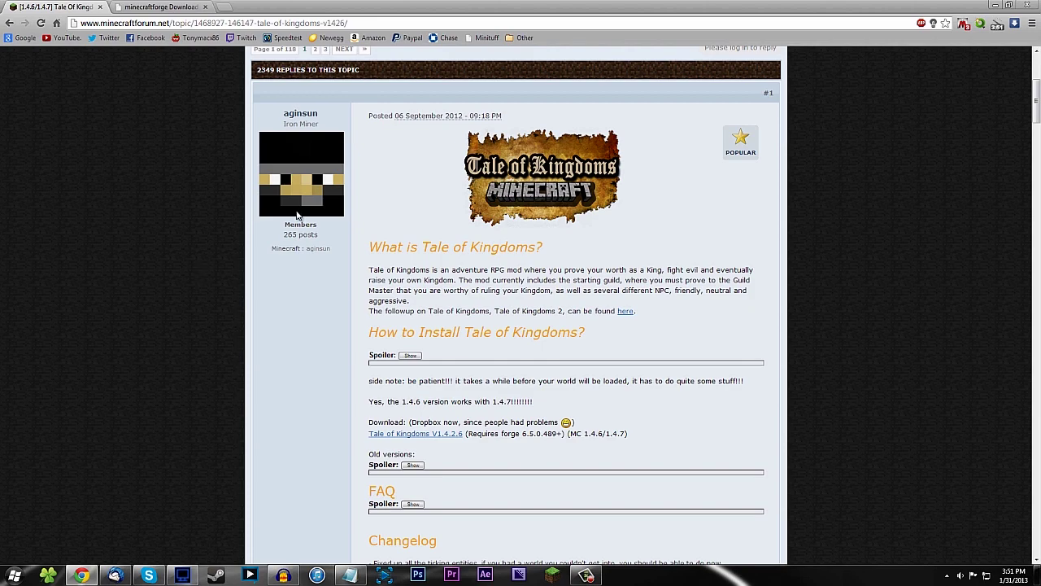
scroll(255, 187, "up", 3)
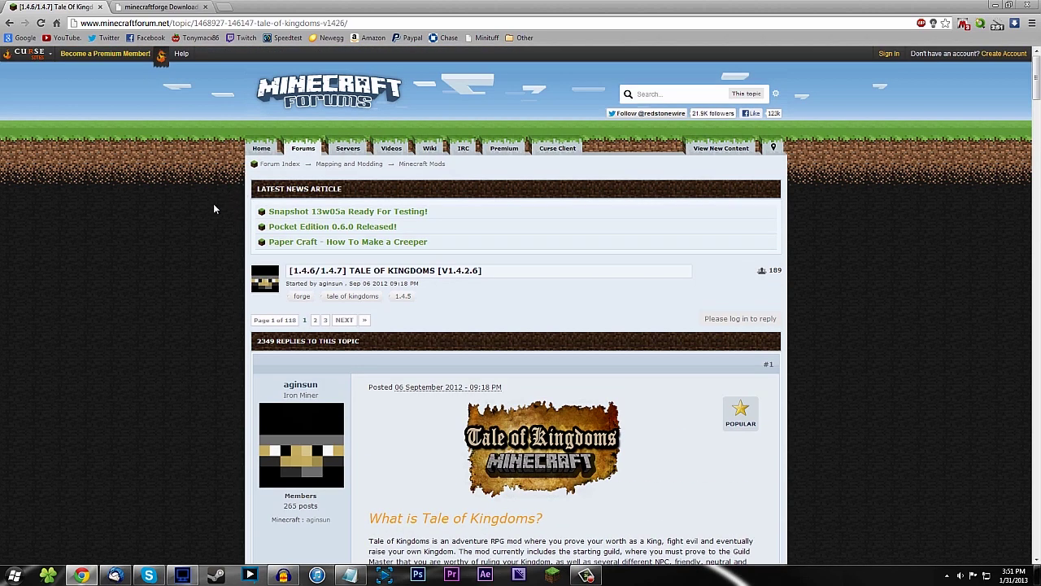
scroll(219, 209, "down", 3)
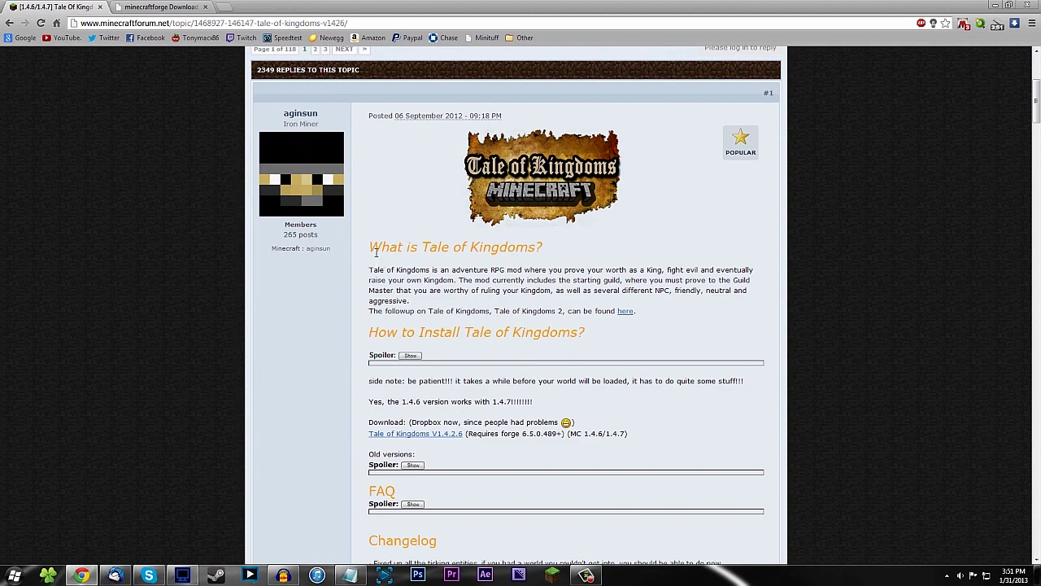
scroll(375, 253, "down", 1)
scroll(376, 253, "up", 2)
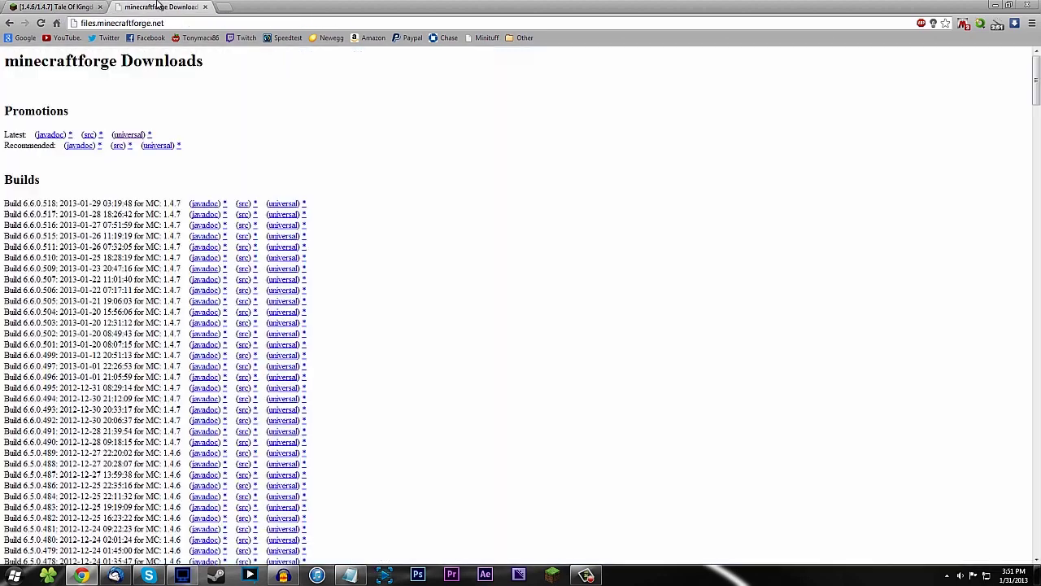
left_click(159, 7)
left_click_drag(214, 61, 16, 63)
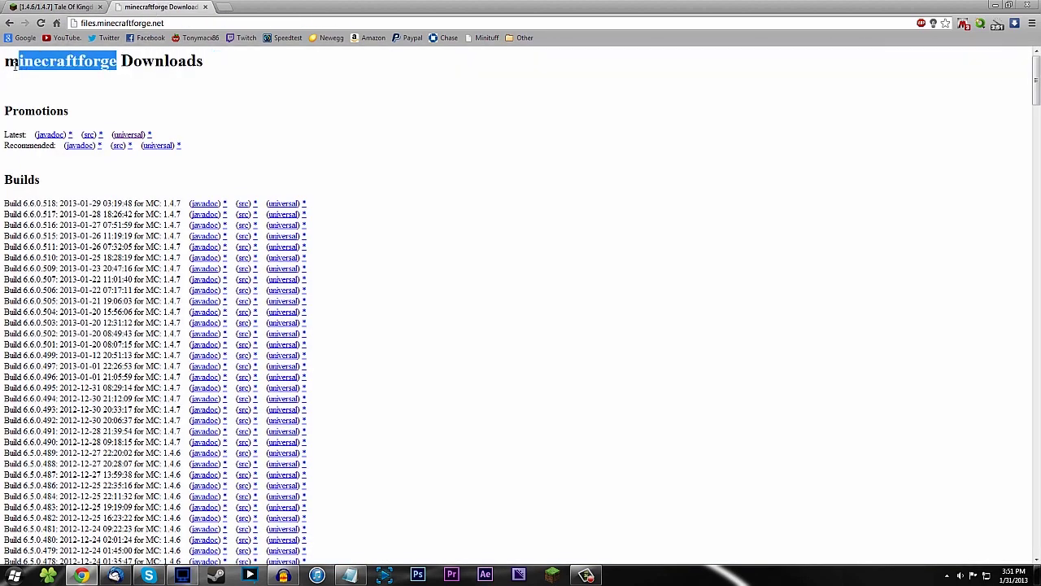
left_click(64, 6)
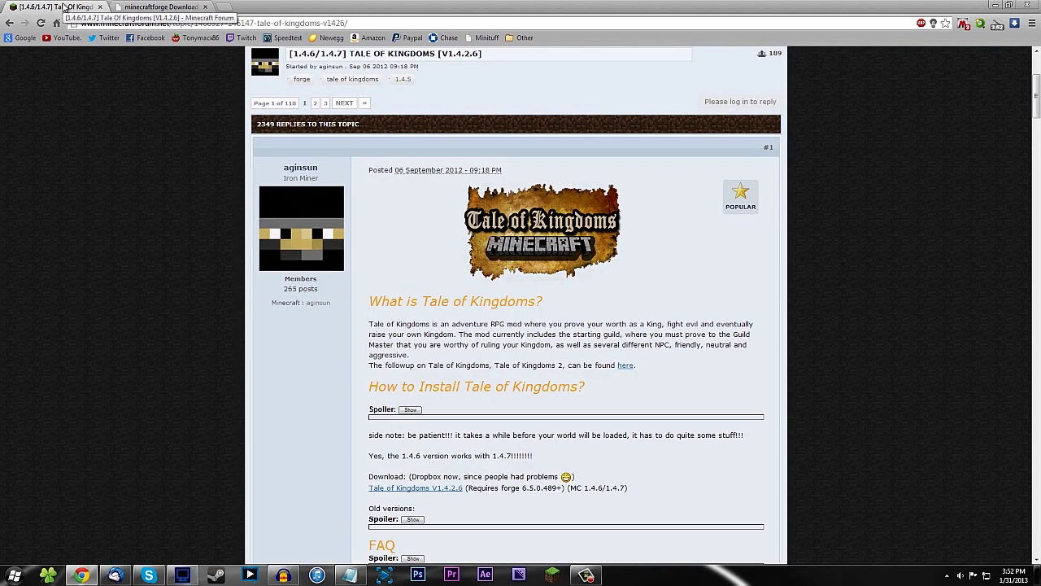
scroll(350, 281, "down", 3)
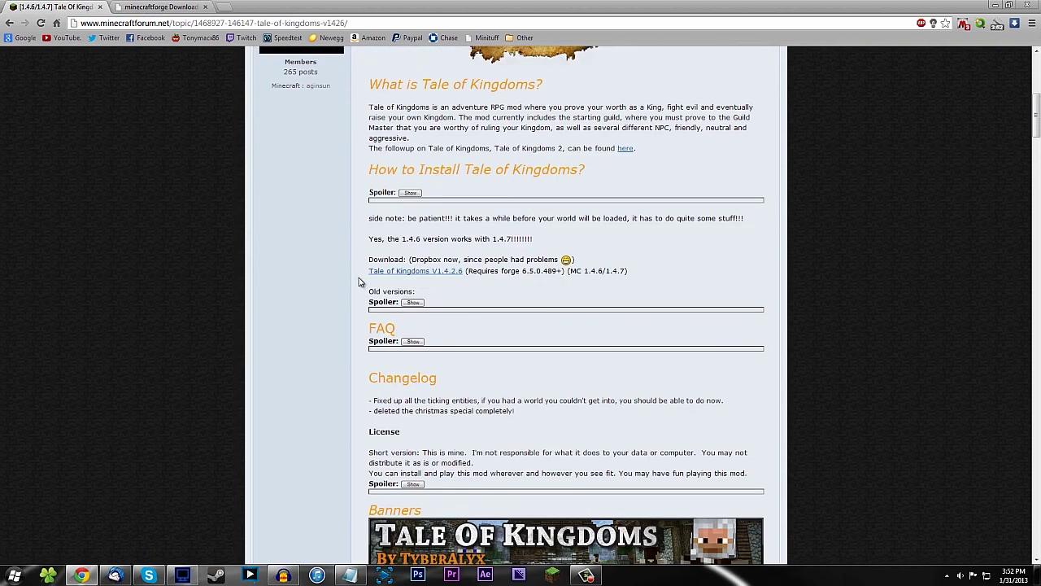
Step: Compare the Minecraft versions in the Tale of Kingdoms topic title with the version supported by the newest Forge build
scroll(317, 292, "up", 6)
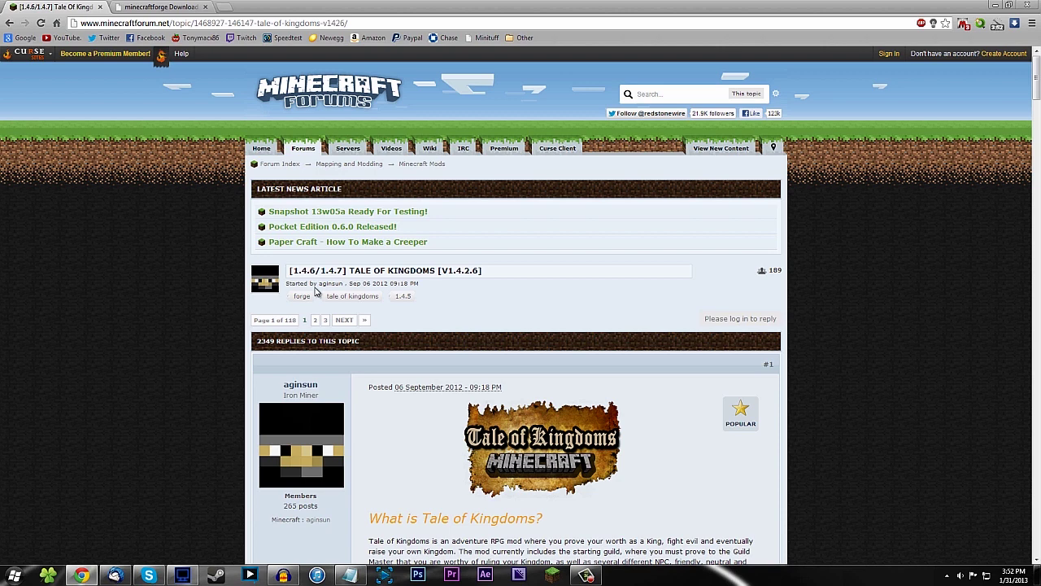
left_click_drag(350, 271, 307, 271)
left_click_drag(349, 270, 293, 275)
left_click(149, 6)
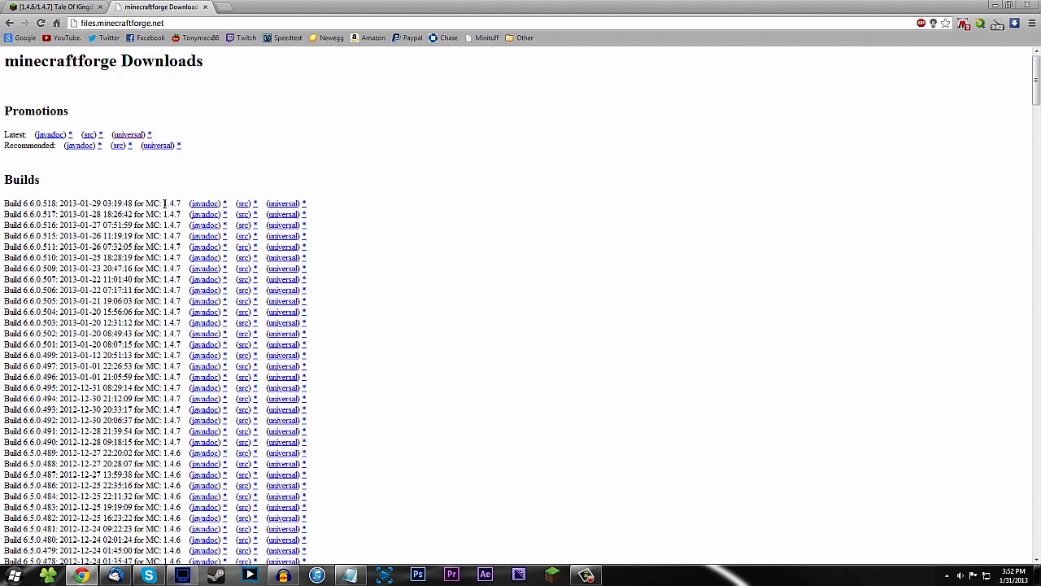
left_click_drag(165, 204, 183, 203)
left_click(64, 7)
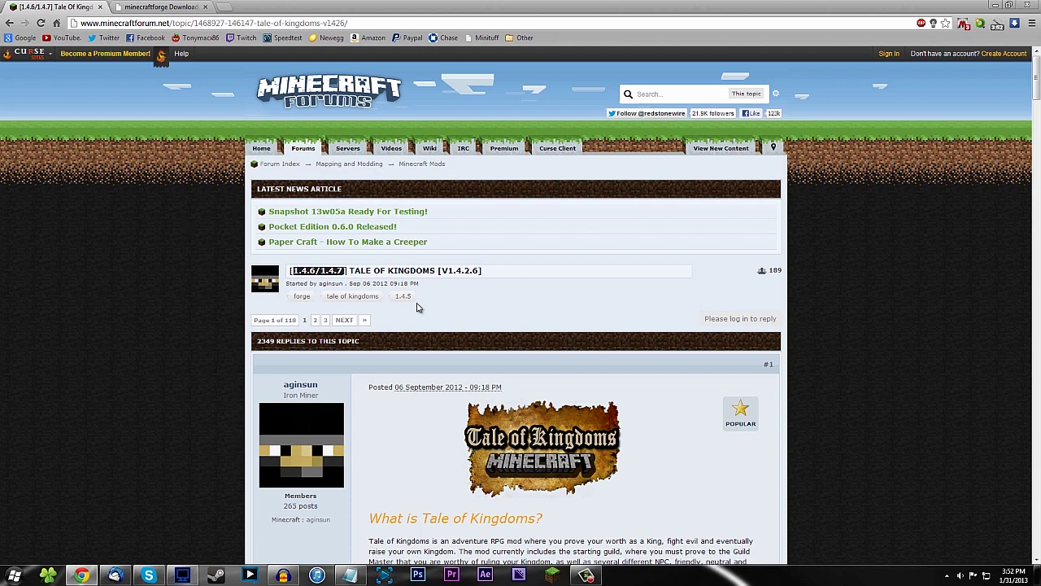
Step: Locate the Tale of Kingdoms V1.4.2.6 download link and the recommended universal Forge download
scroll(523, 398, "down", 3)
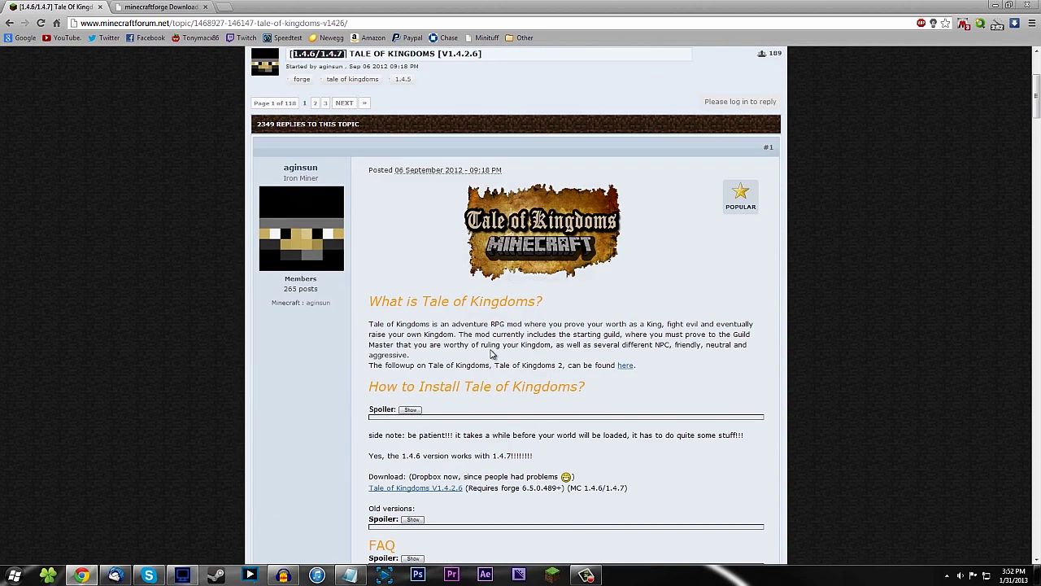
scroll(490, 354, "down", 2)
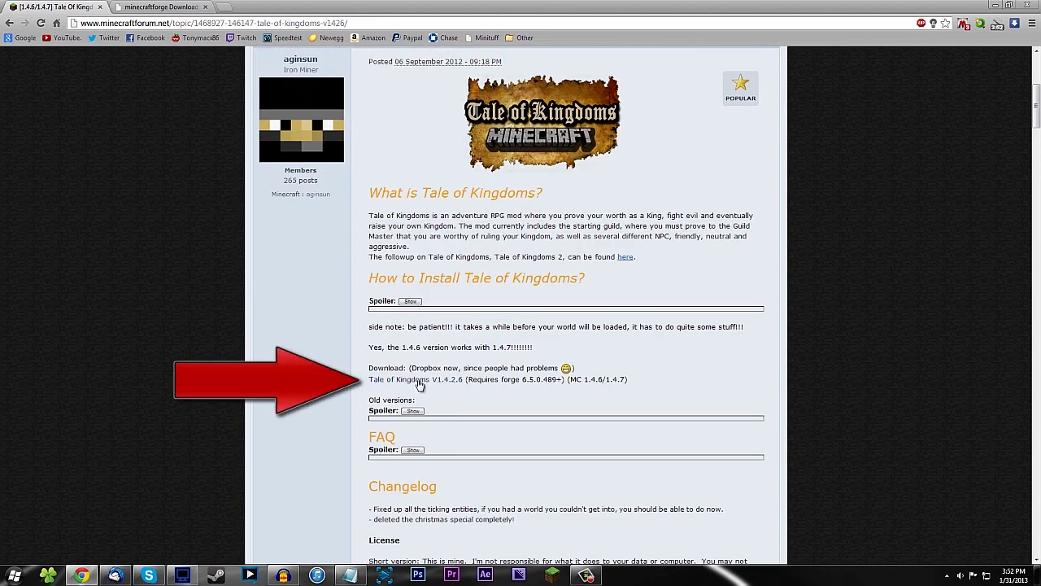
left_click(162, 7)
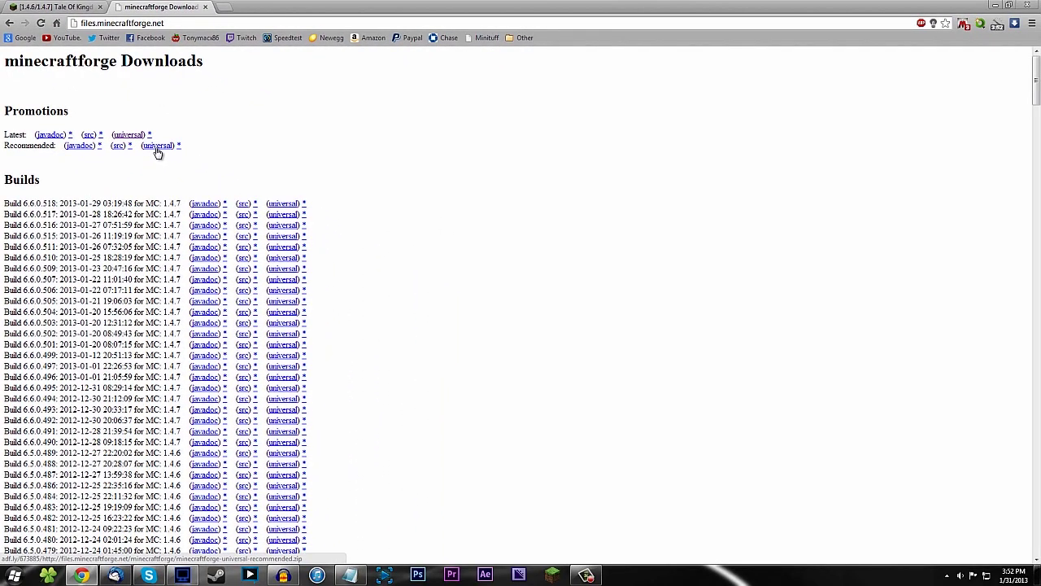
Step: Move the Forge and Tale of Kingdoms archives from the Downloads folder to the desktop and close the folder window
left_click(996, 5)
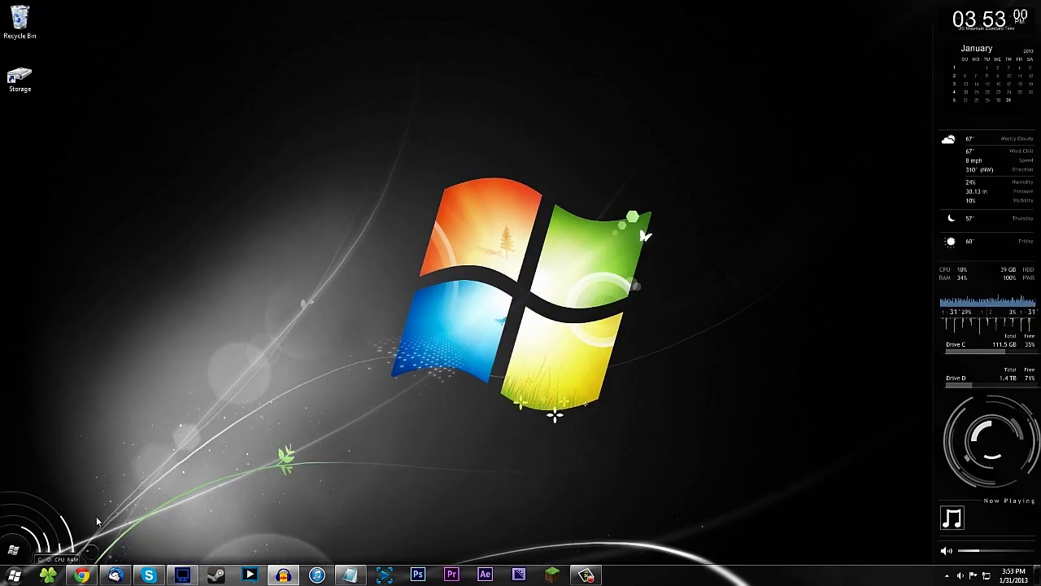
left_click(49, 575)
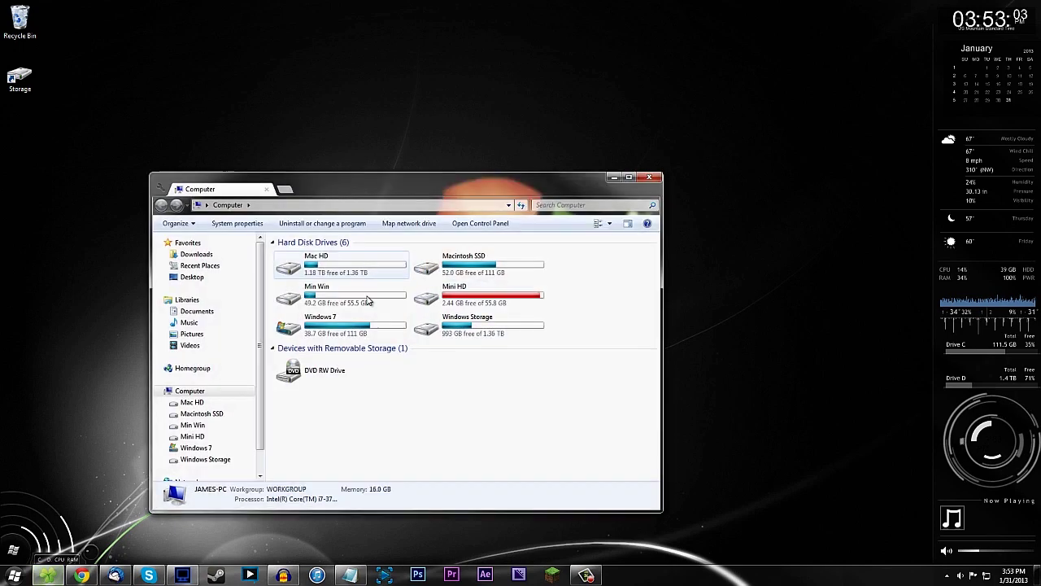
left_click(196, 253)
left_click_drag(440, 273, 470, 143)
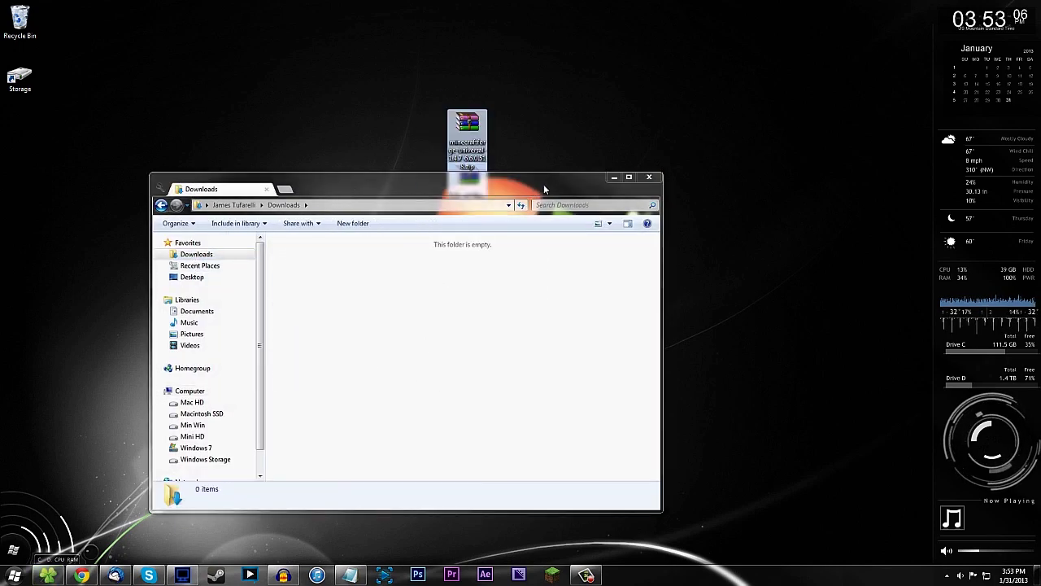
left_click(650, 177)
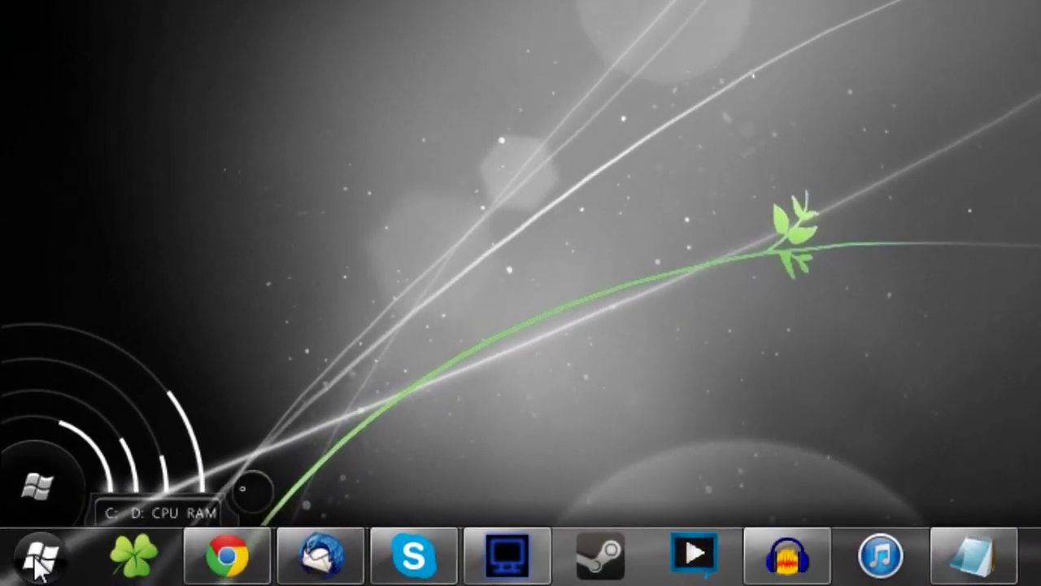
Step: Search Windows for %appdata% and open the Roaming folder
left_click(37, 560)
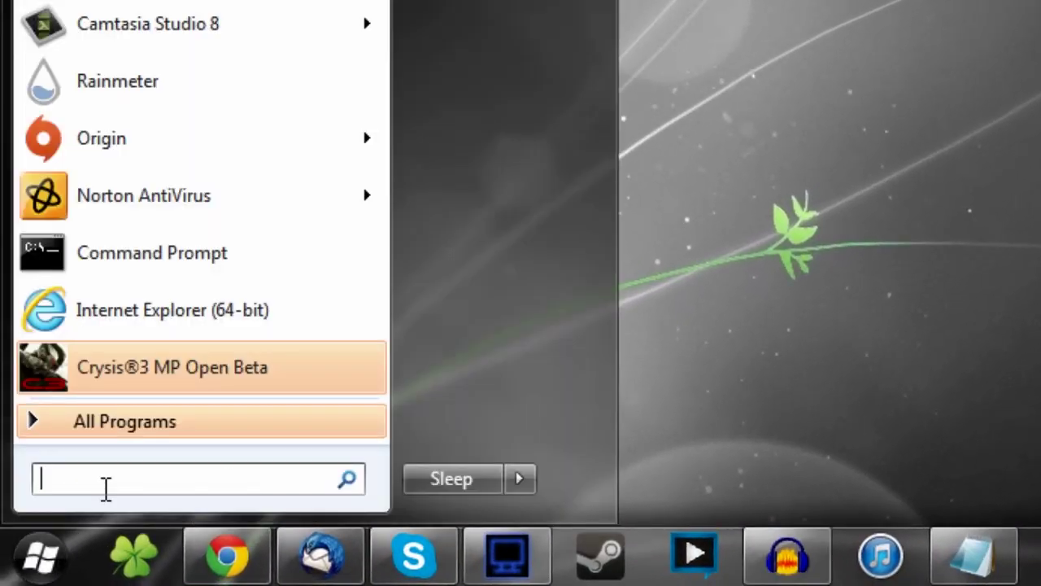
type("%appdata")
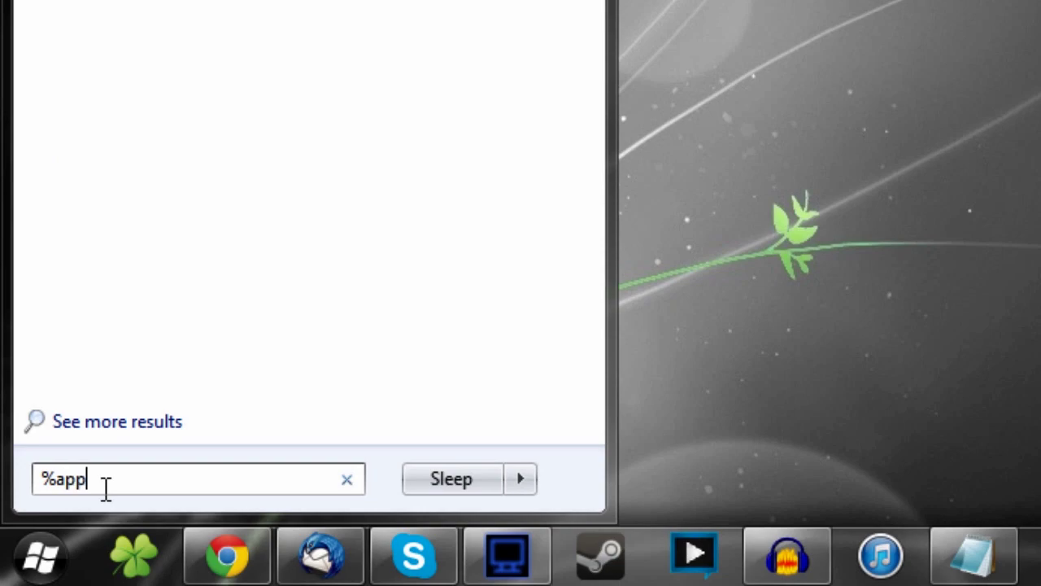
type("%")
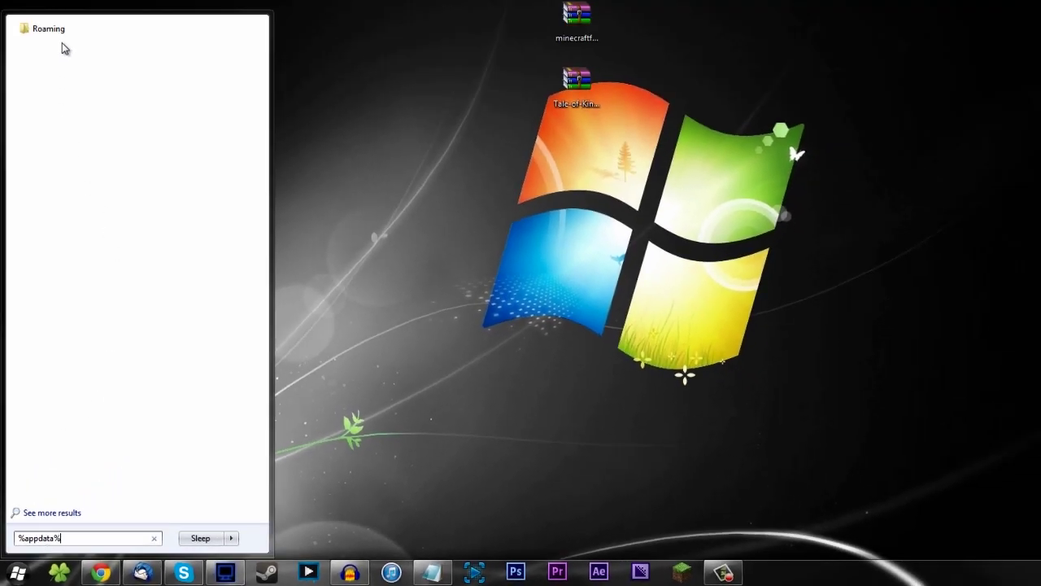
left_click(37, 30)
key("Return")
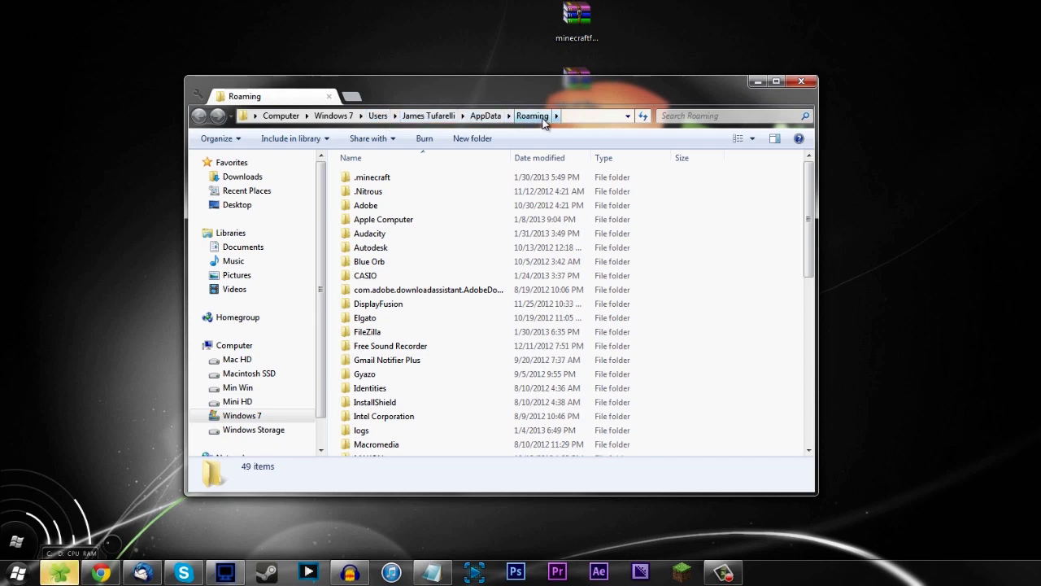
double_click(524, 87)
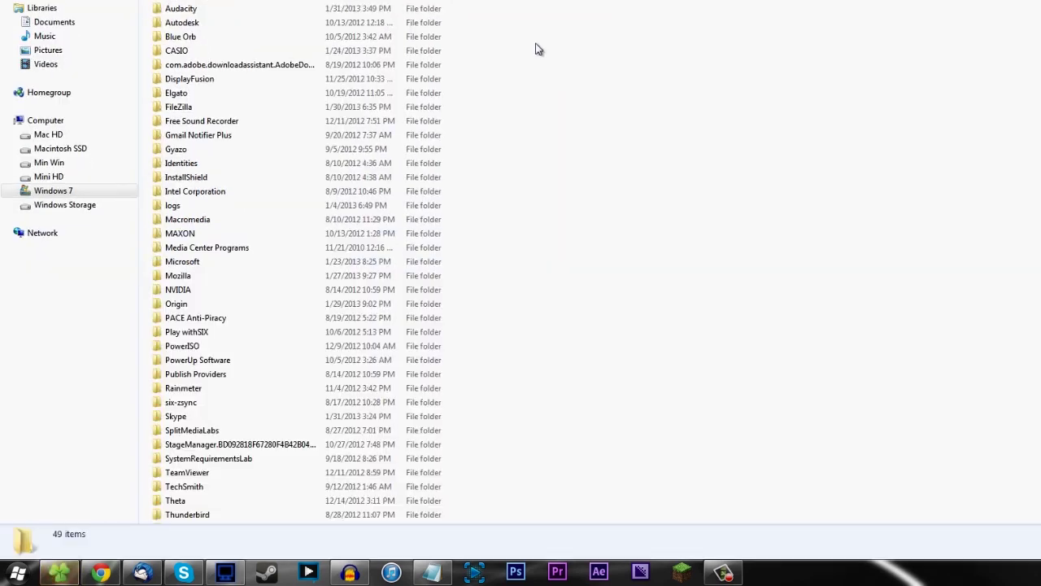
key("super+Down")
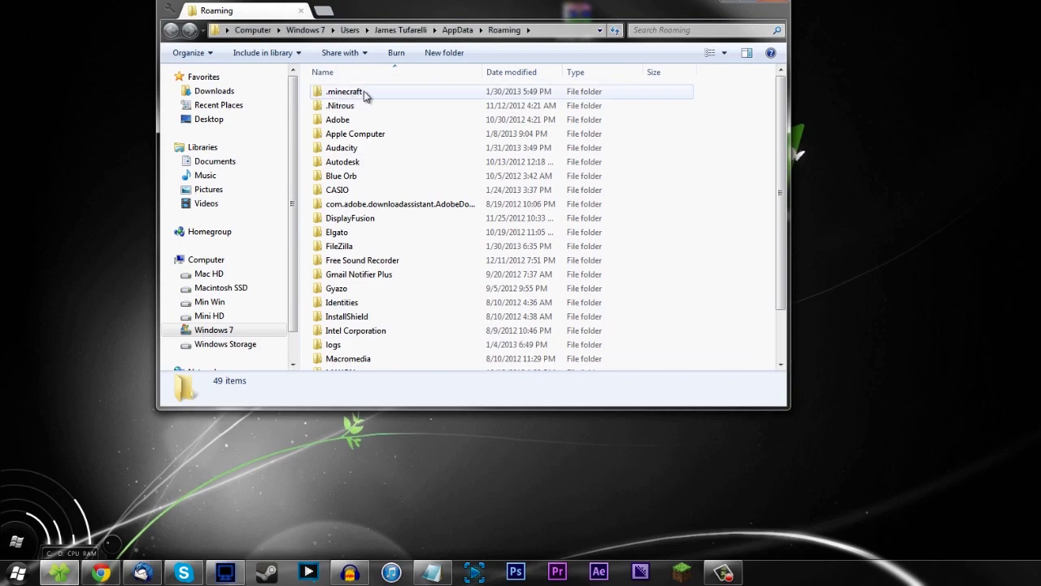
Step: Copy the .minecraft folder from Roaming and paste it onto the desktop as a backup
mouse_move(346, 95)
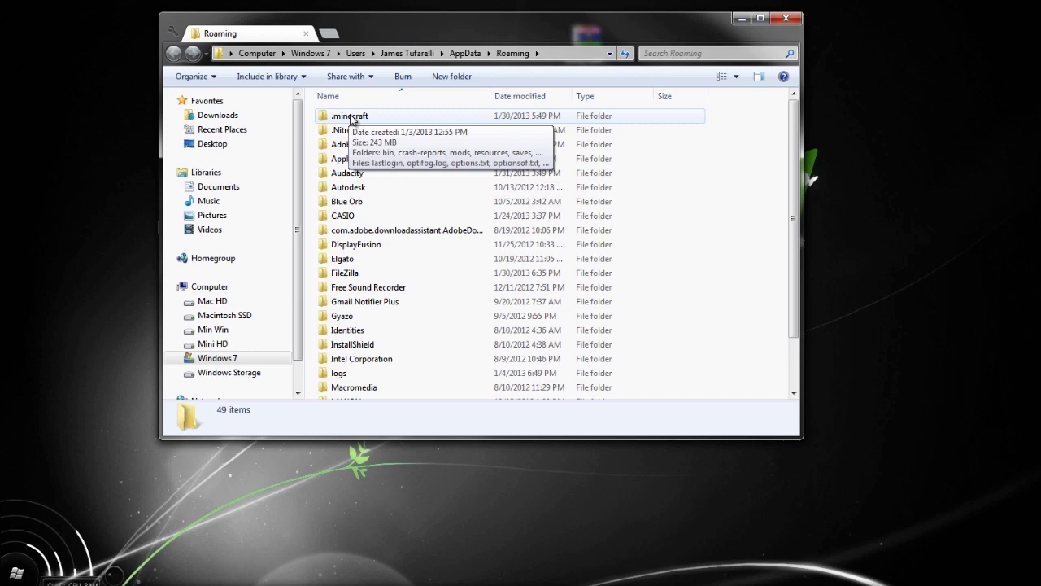
left_click(350, 119)
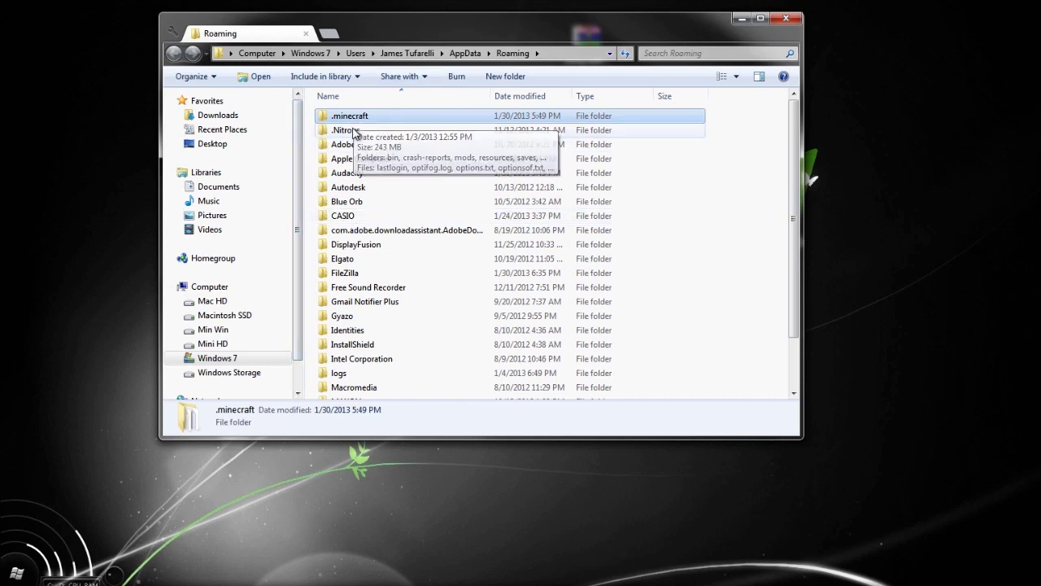
right_click(359, 114)
left_click(395, 396)
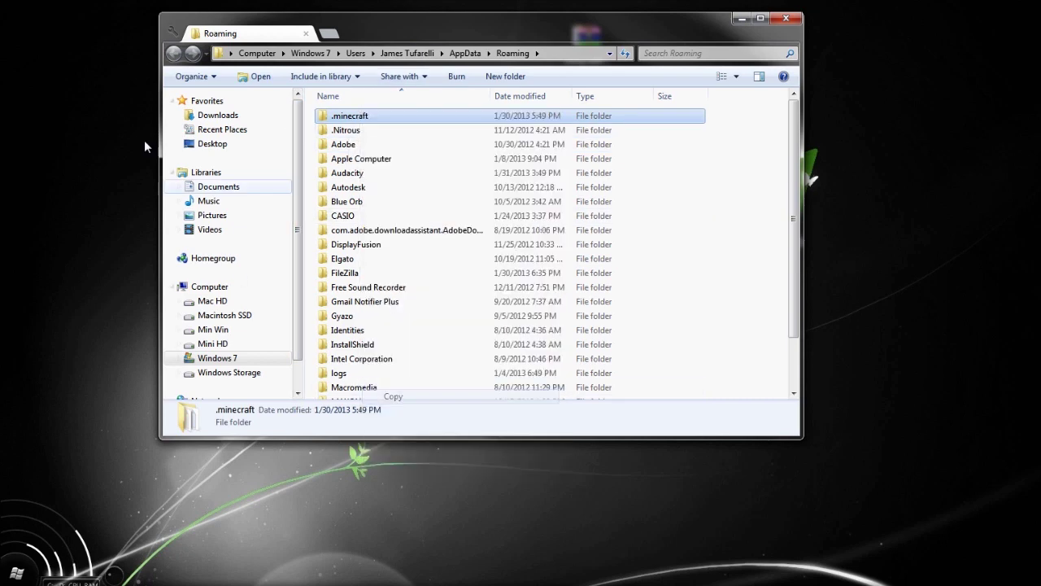
right_click(25, 35)
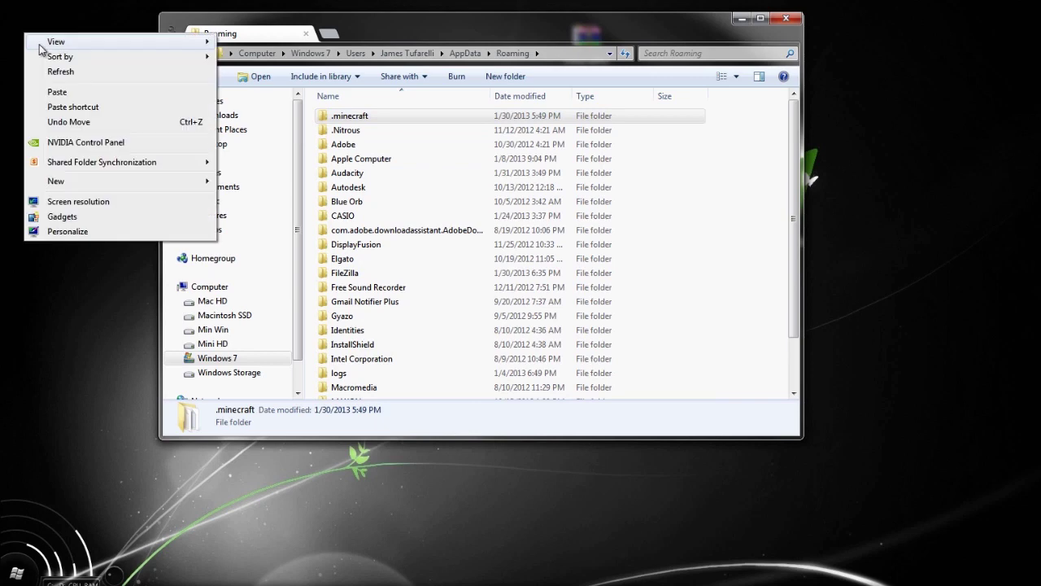
left_click(61, 92)
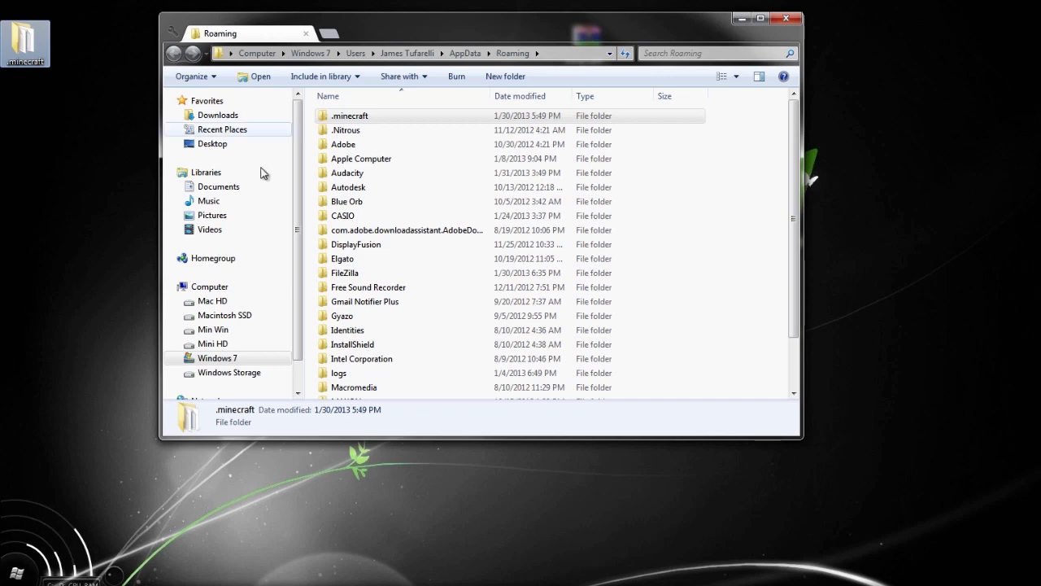
Step: Move the Roaming window clear of the archives on the desktop and open its .minecraft folder
left_click(348, 187)
left_click(338, 120)
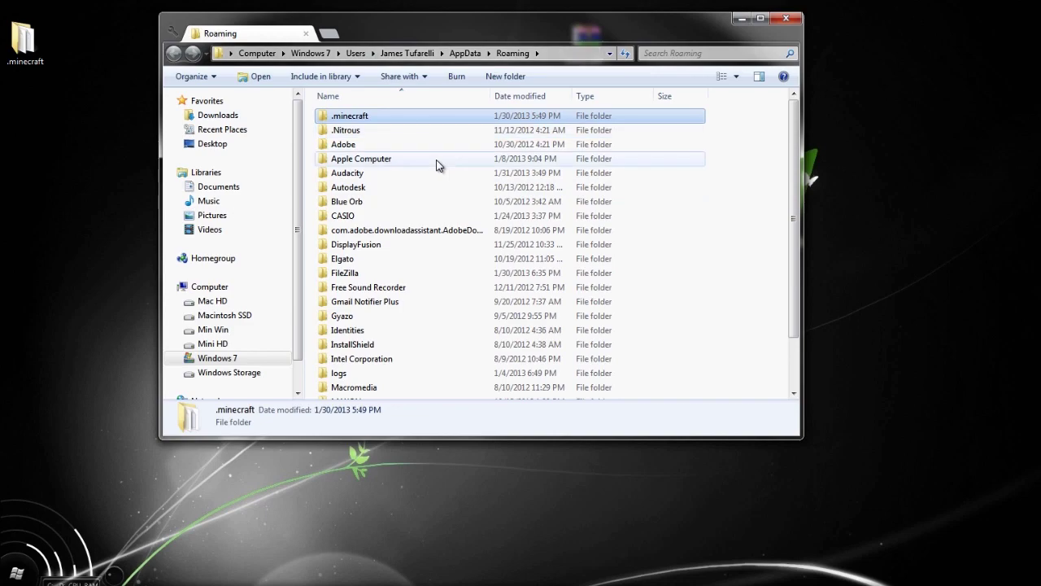
left_click_drag(555, 31, 394, 173)
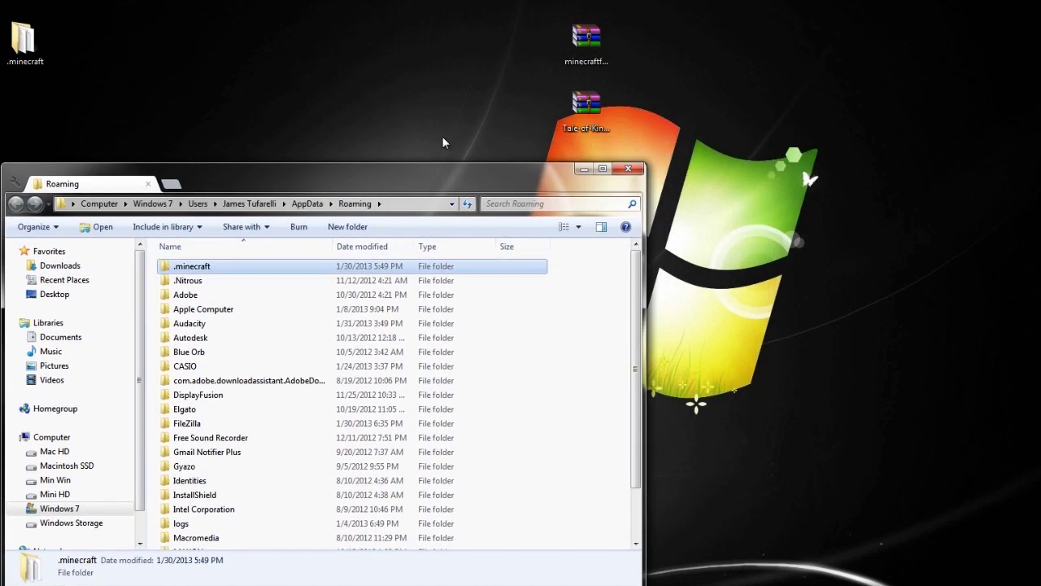
double_click(202, 270)
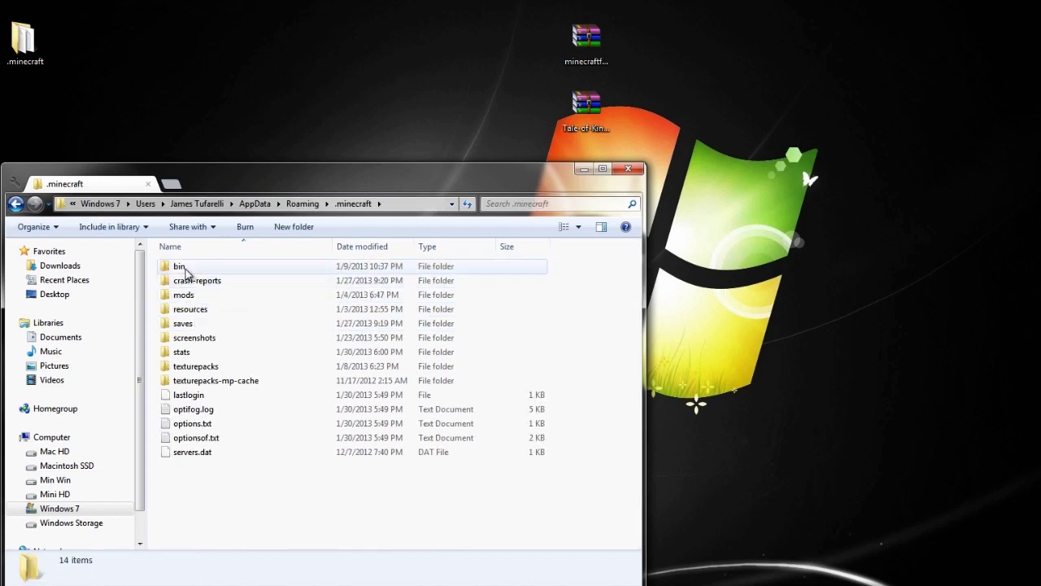
Step: Inspect the contents of the bin folder and return to the .minecraft folder
left_click(186, 272)
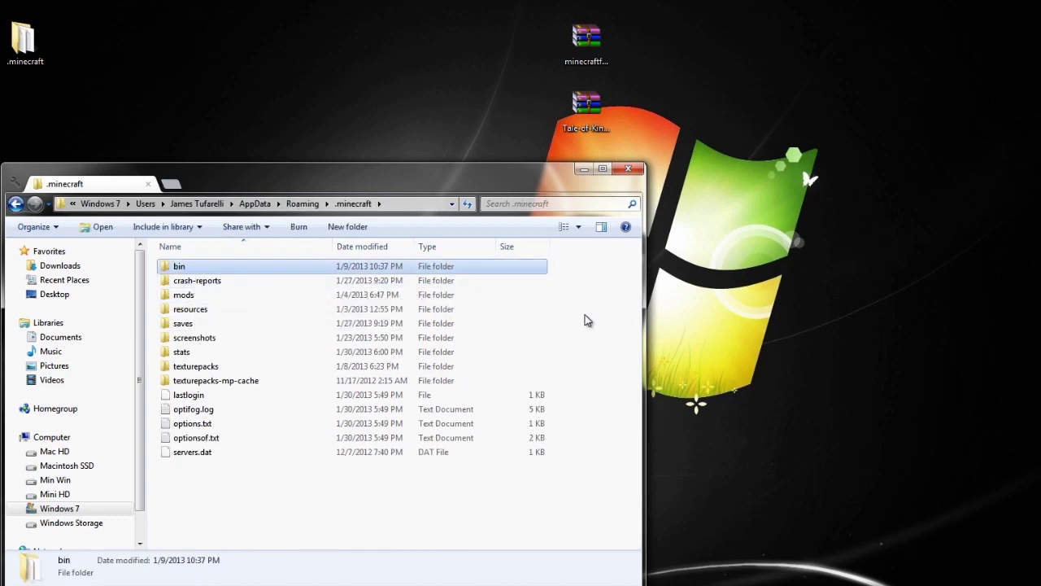
double_click(200, 268)
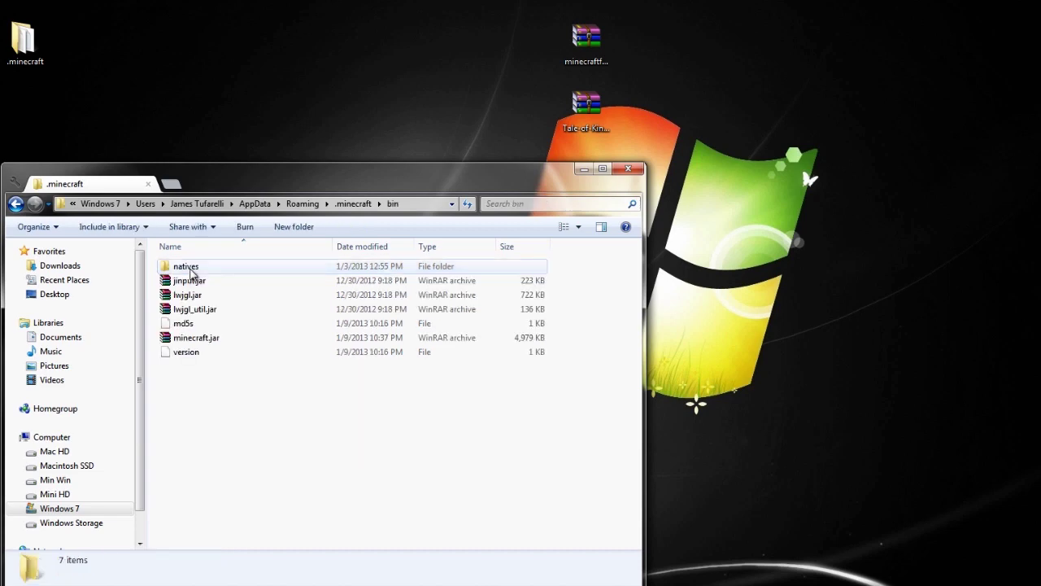
left_click(15, 204)
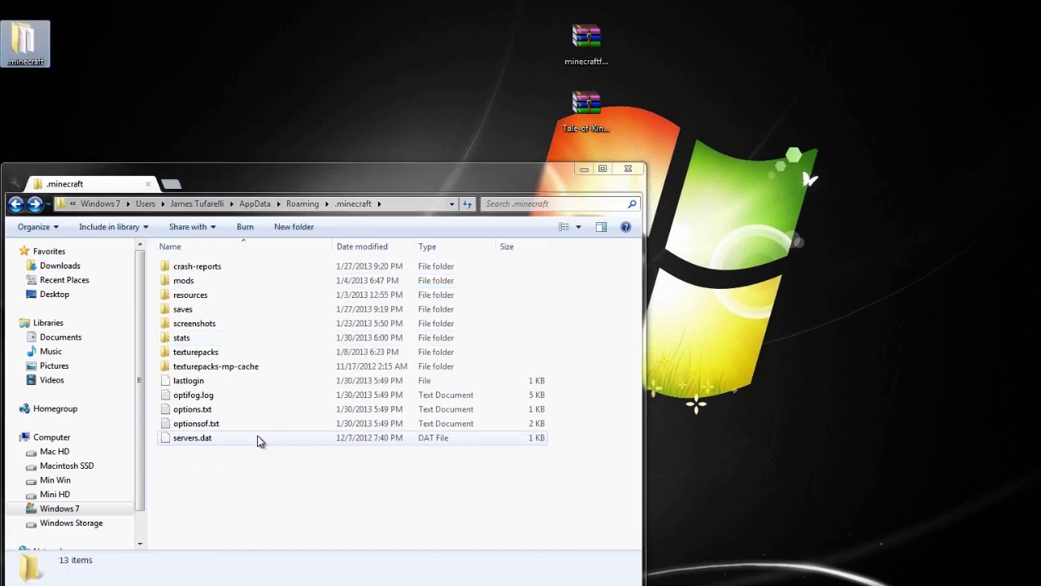
Step: Delete optifog.log, options.txt and optionsof.txt from the .minecraft folder, moving them to the Recycle Bin
left_click(234, 424)
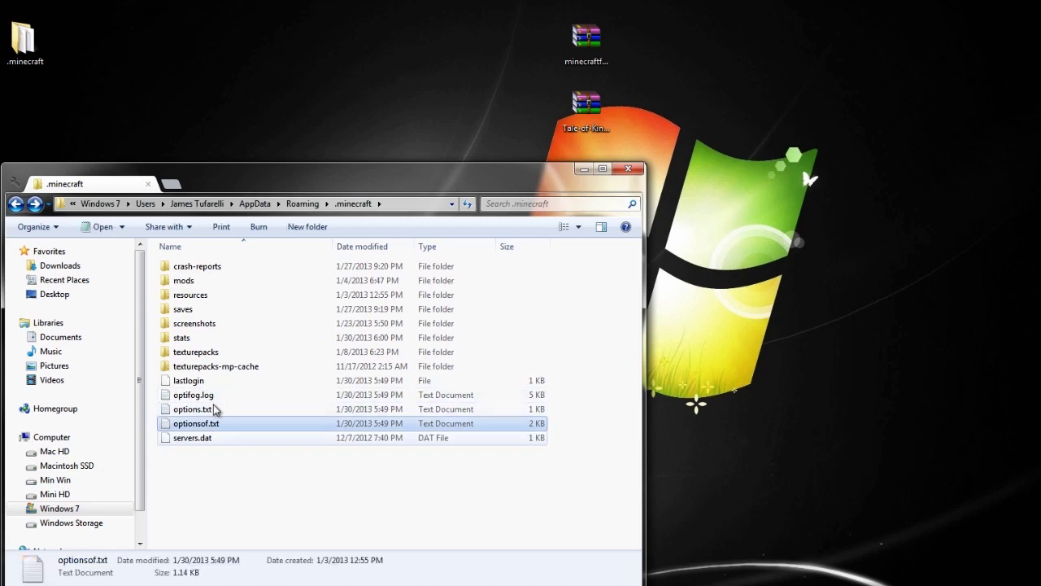
left_click(204, 396, "ctrl")
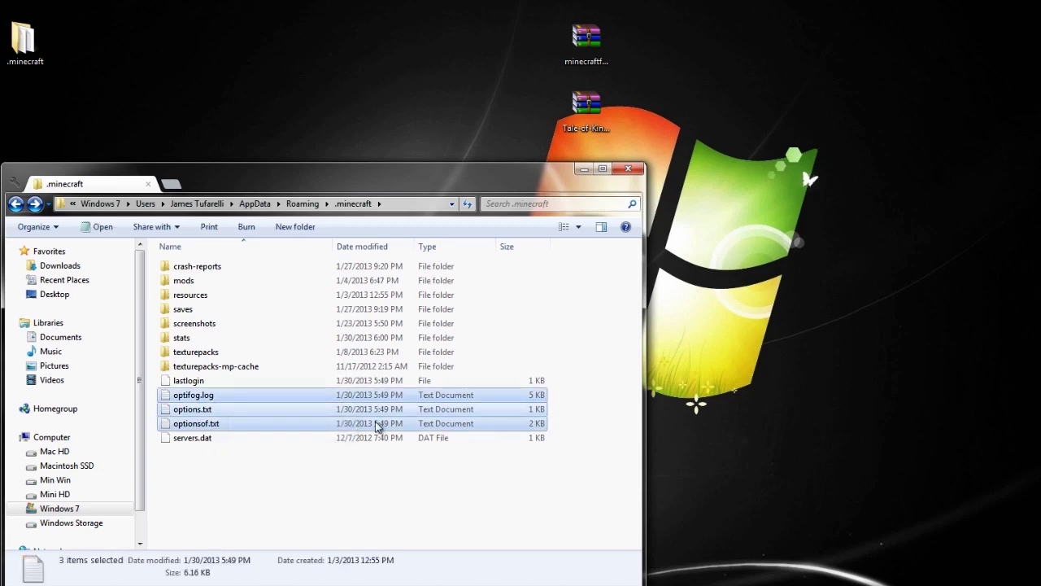
left_click(186, 409, "ctrl")
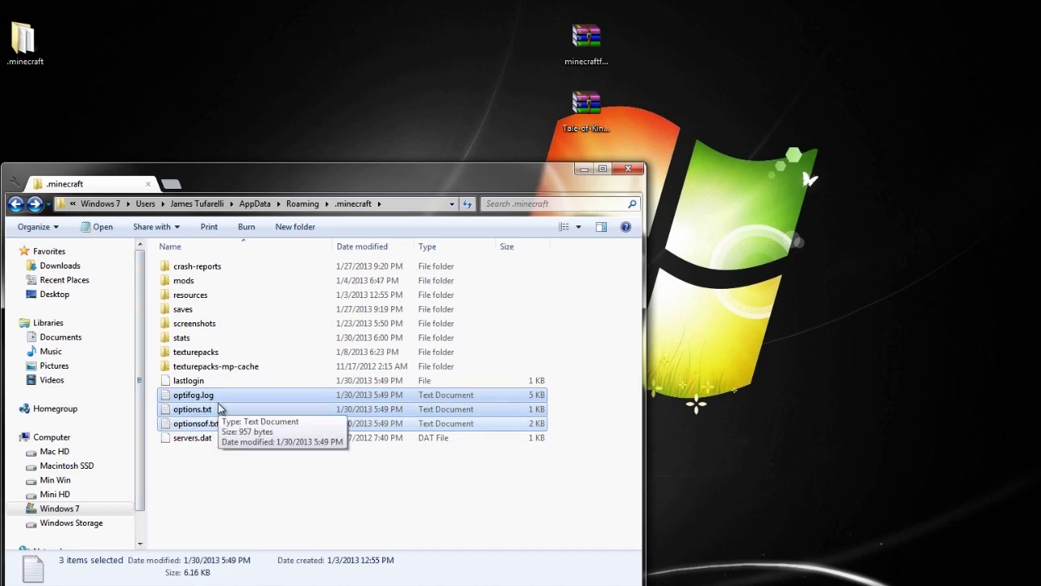
key("Delete")
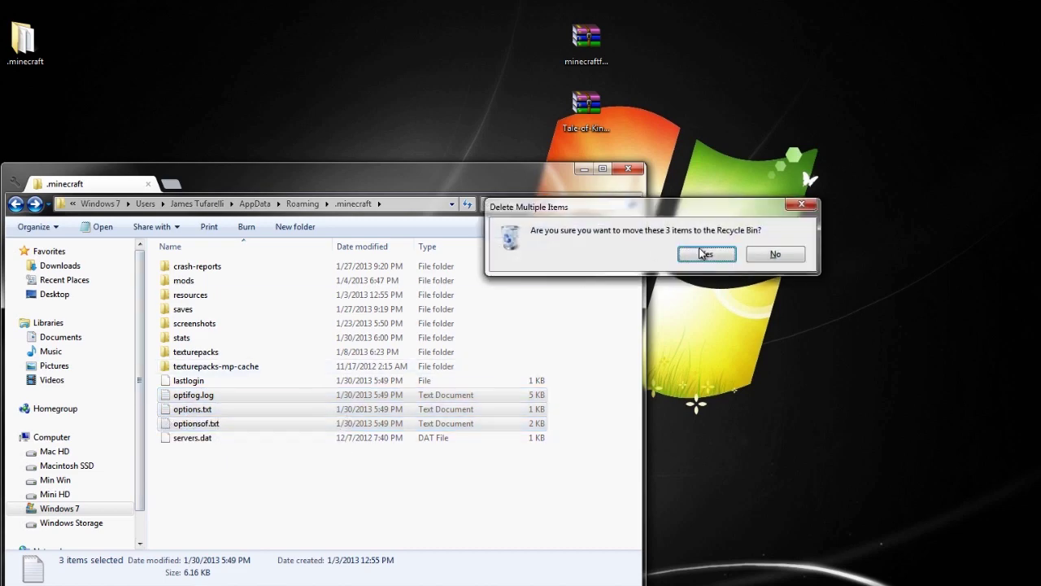
key("Return")
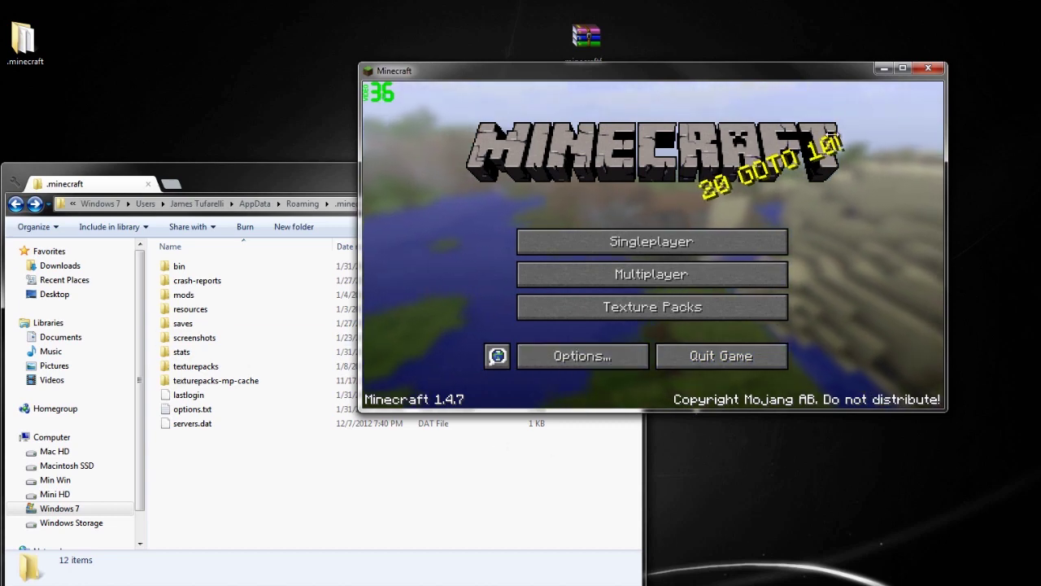
Step: Close the Minecraft game, check the contents of the bin folder and return to the .minecraft folder
left_click(932, 69)
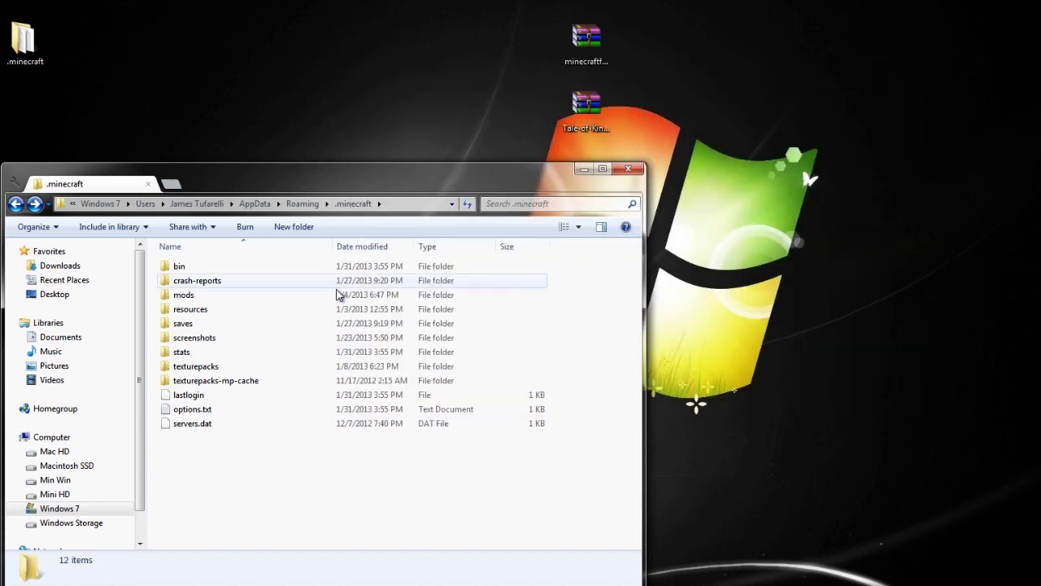
double_click(203, 271)
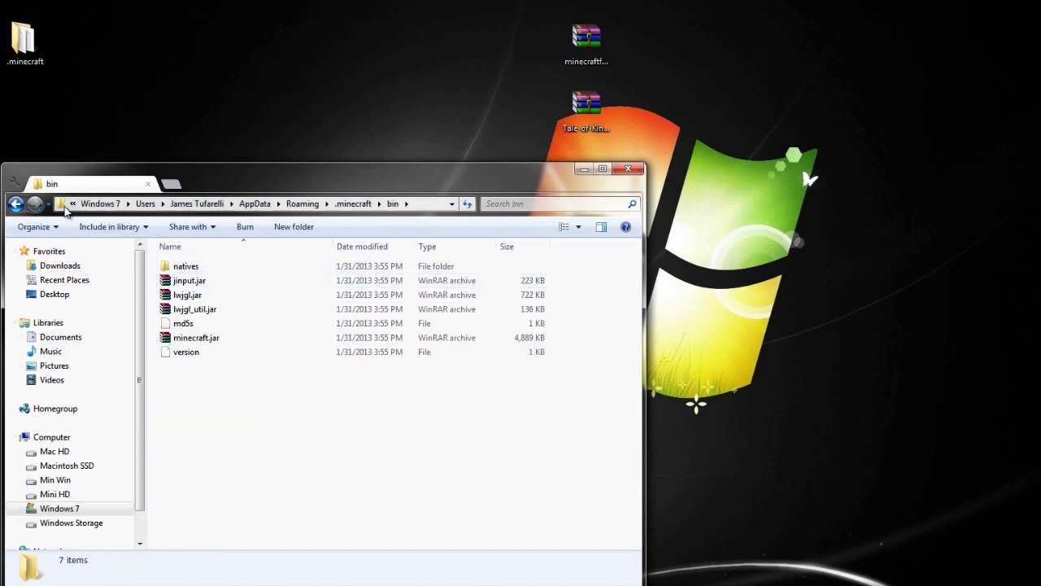
key("BackSpace")
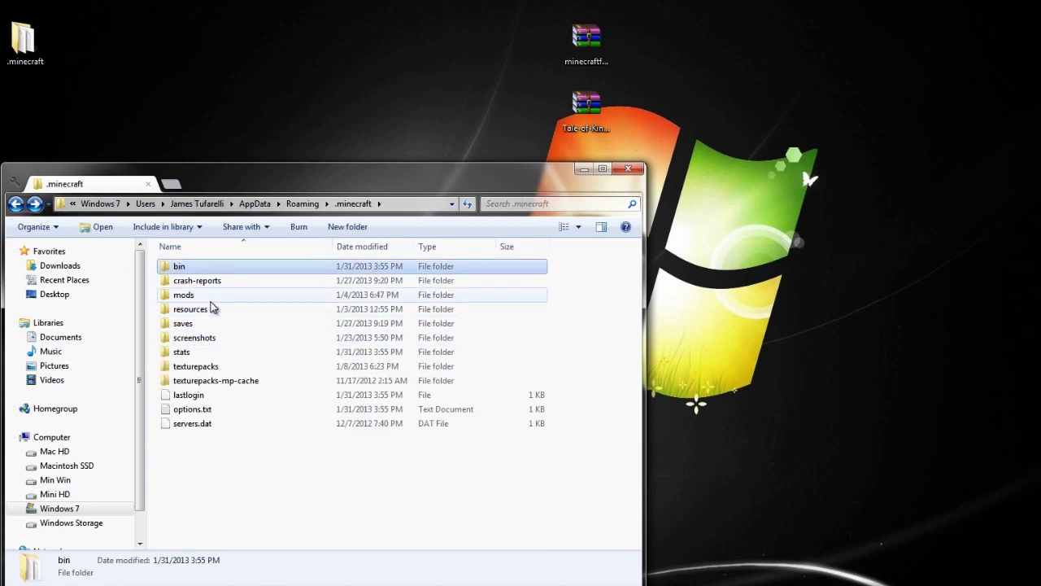
Step: Open minecraft.jar from the bin folder in WinRAR and place its window beside the folder window
double_click(199, 270)
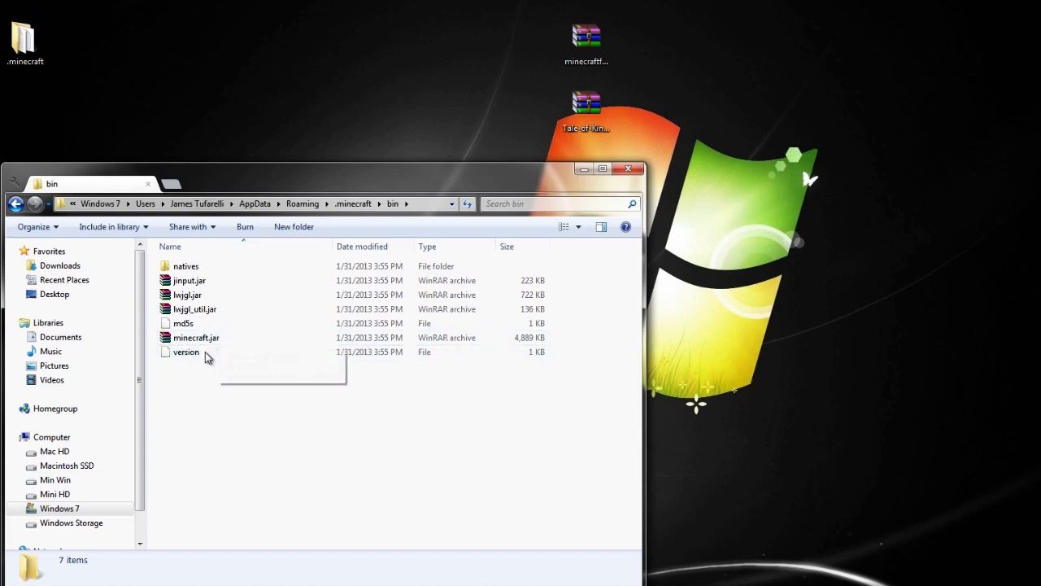
right_click(194, 340)
mouse_move(280, 138)
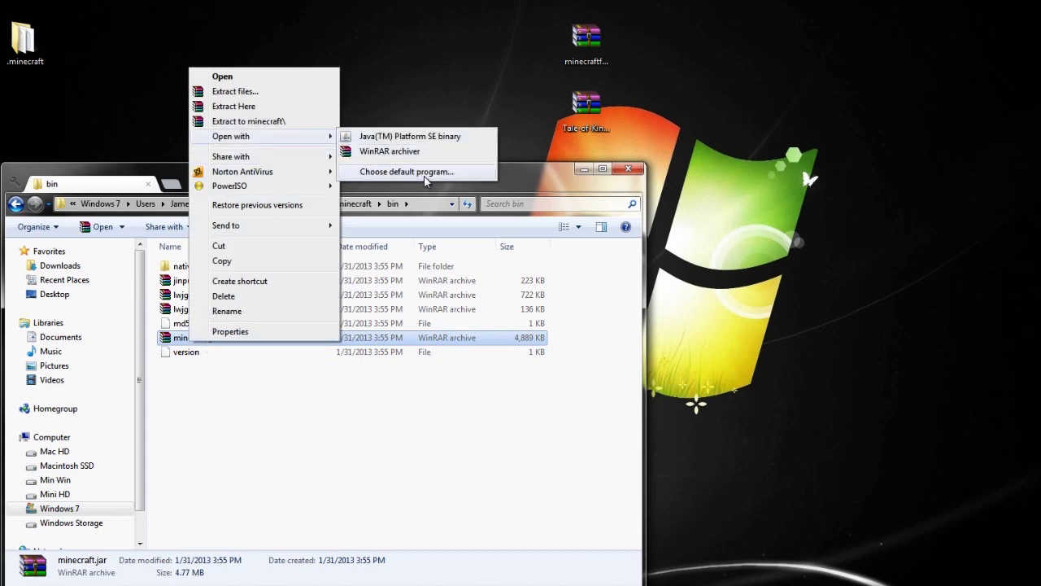
left_click(230, 490)
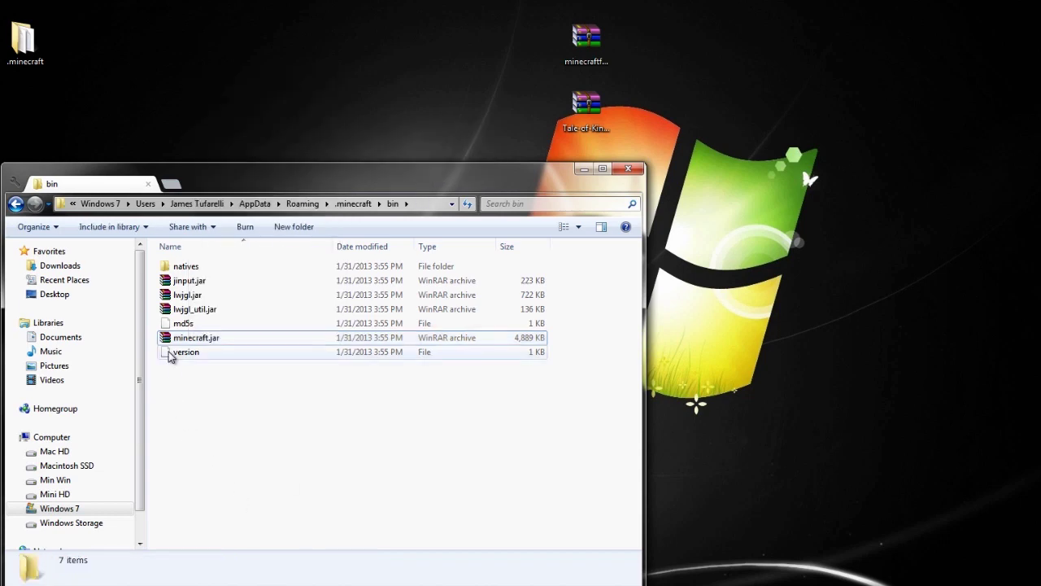
double_click(187, 338)
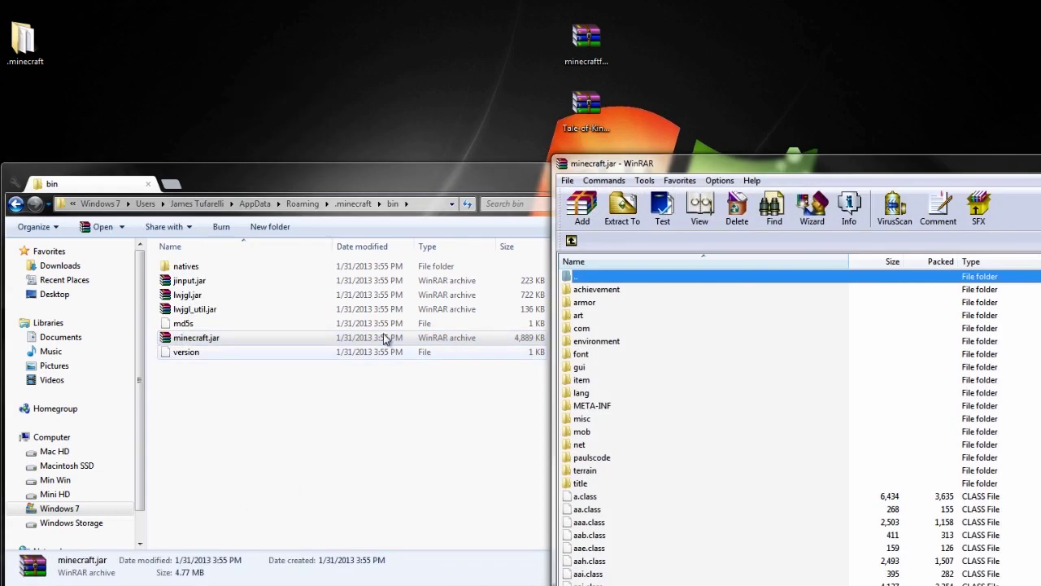
left_click_drag(707, 164, 694, 33)
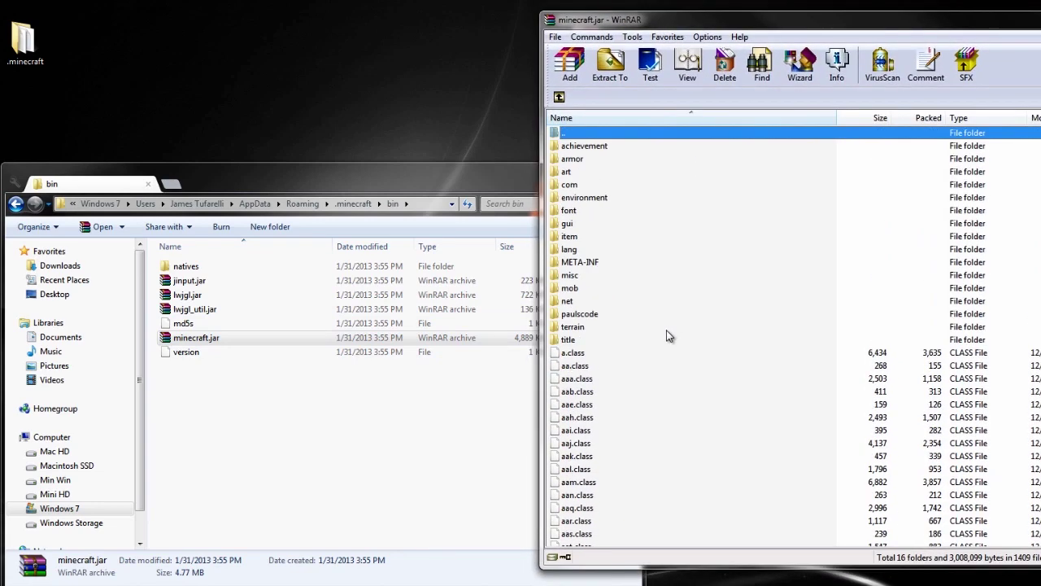
Step: Delete the META-INF folder from the minecraft.jar archive and confirm the deletion
left_click(564, 264)
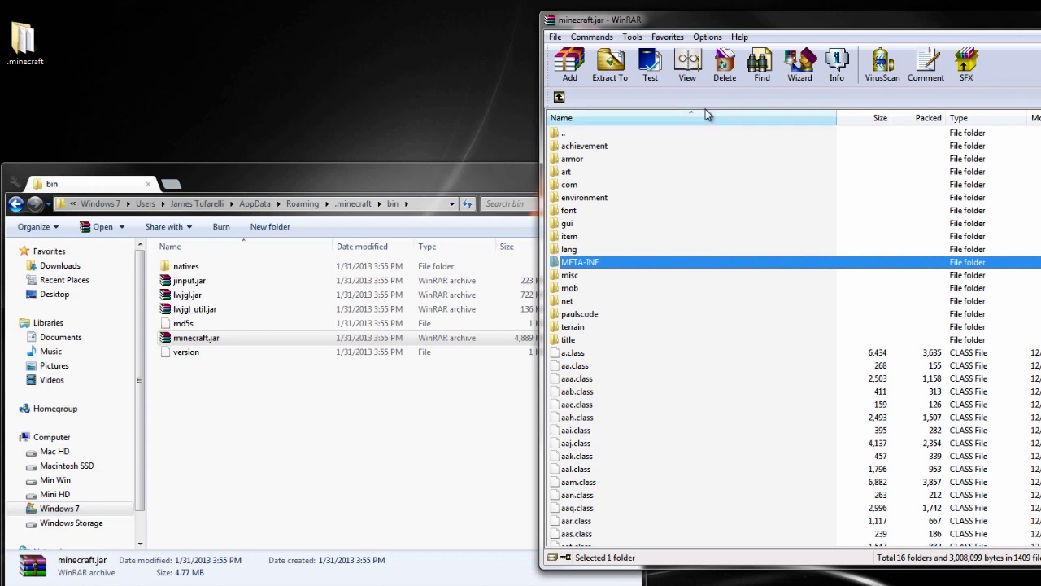
left_click(725, 65)
left_click(674, 297)
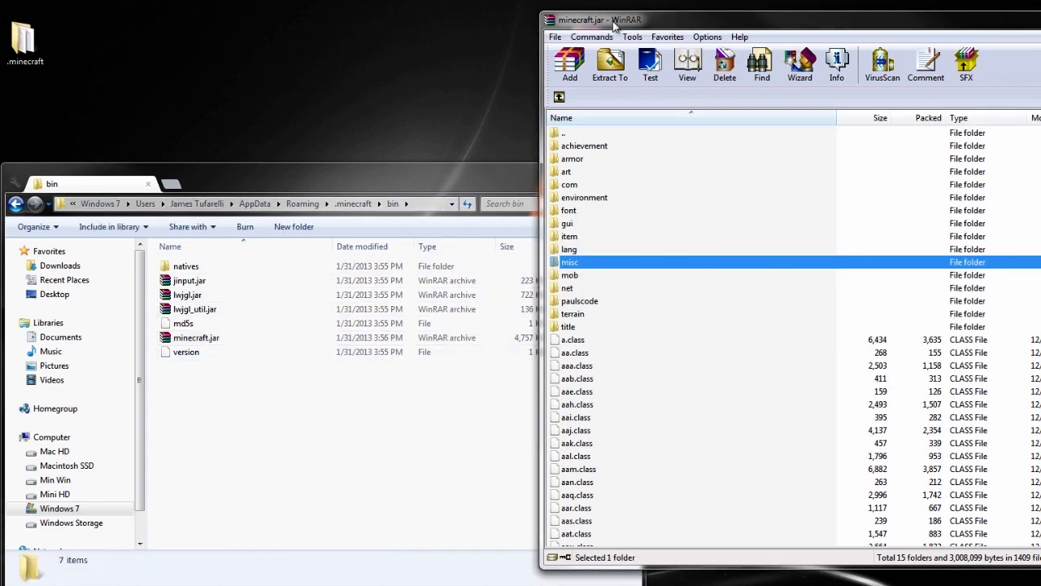
Step: Open the minecraftforge-universal-1.4.7-6.6.0.518.zip archive from the desktop and move its window clear of the bin folder
left_click_drag(616, 24, 711, 57)
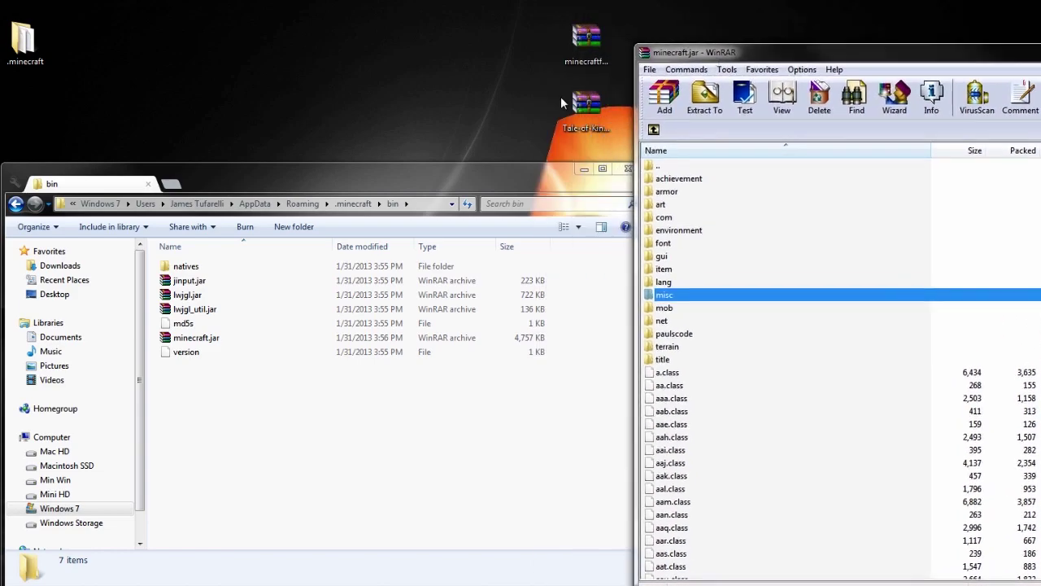
left_click(591, 41)
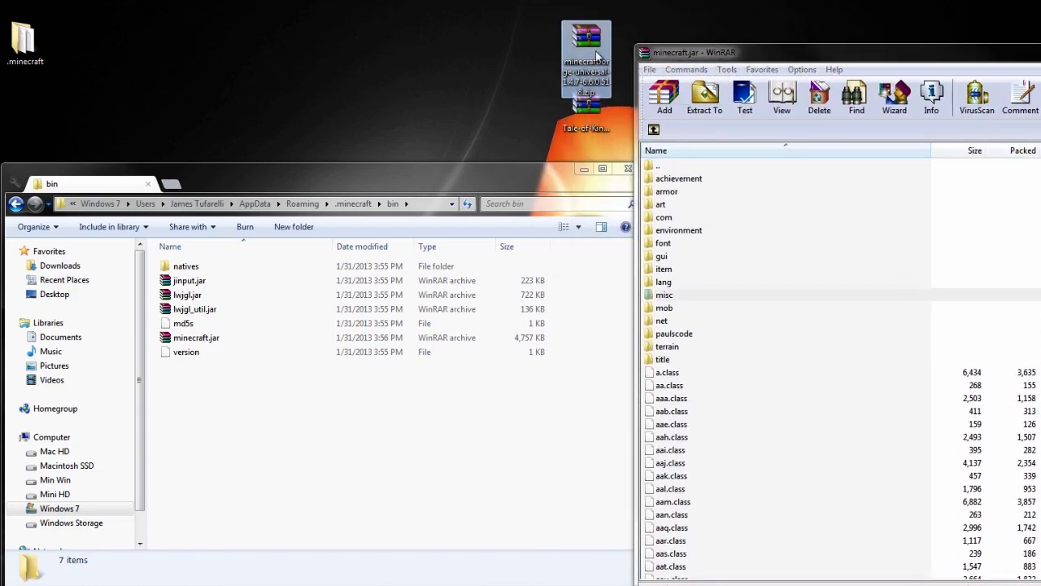
double_click(596, 40)
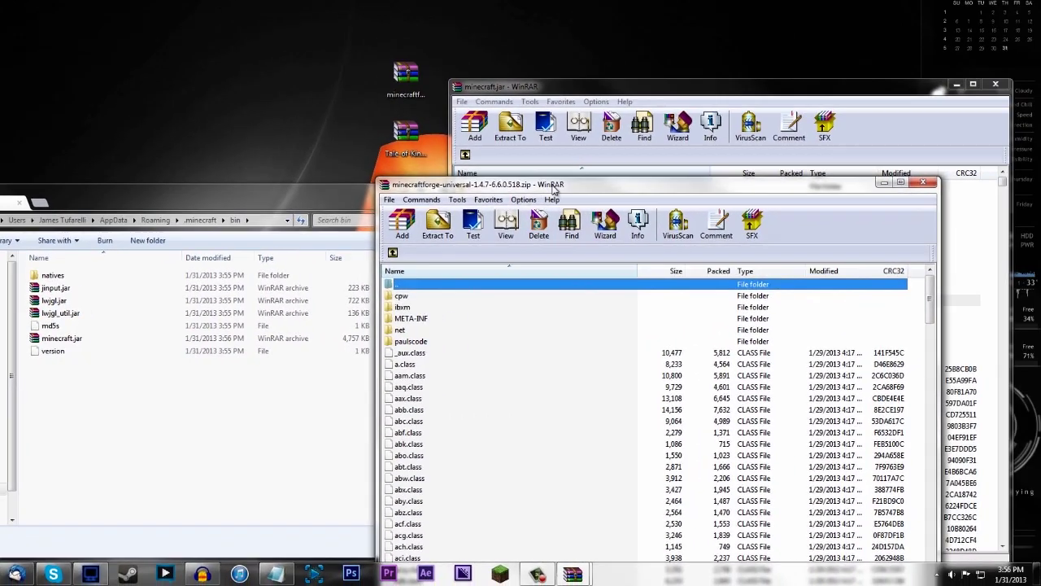
left_click_drag(692, 175, 822, 3)
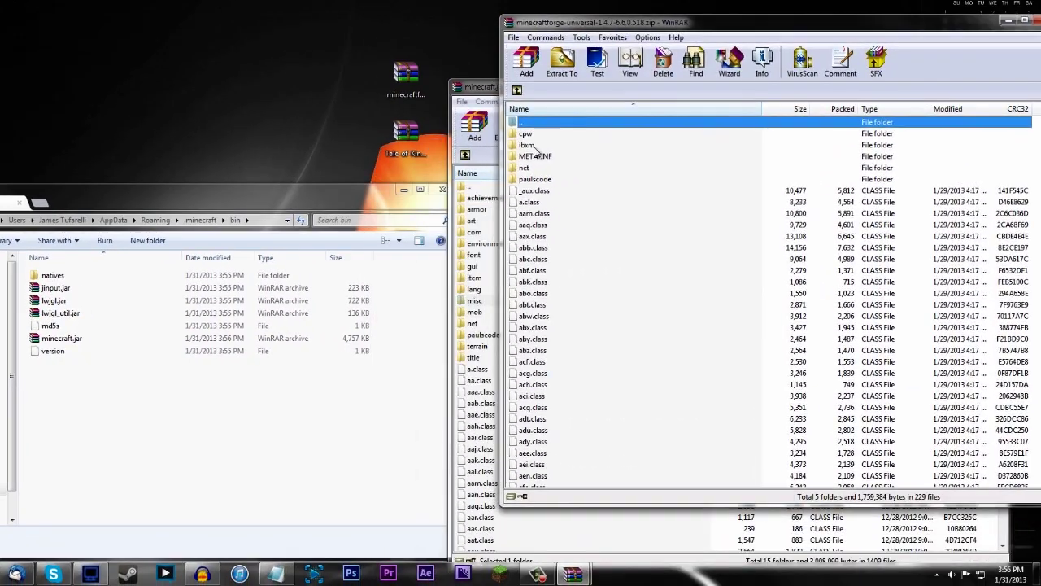
Step: Select all files in the Forge archive and add them to minecraft.jar, using ZIP format and the Add and replace files mode
left_click(623, 145)
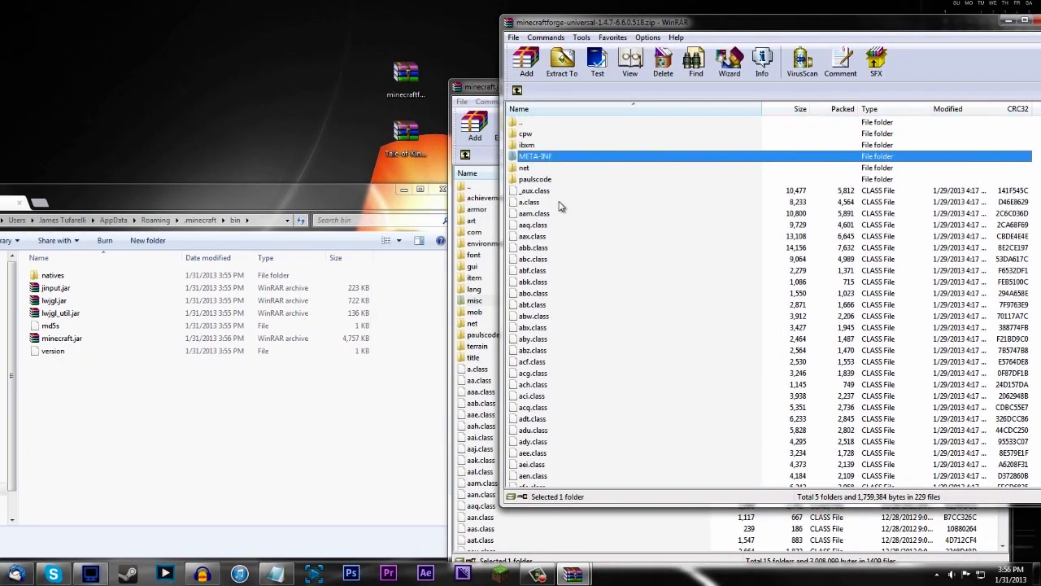
left_click(558, 270)
left_click(514, 39)
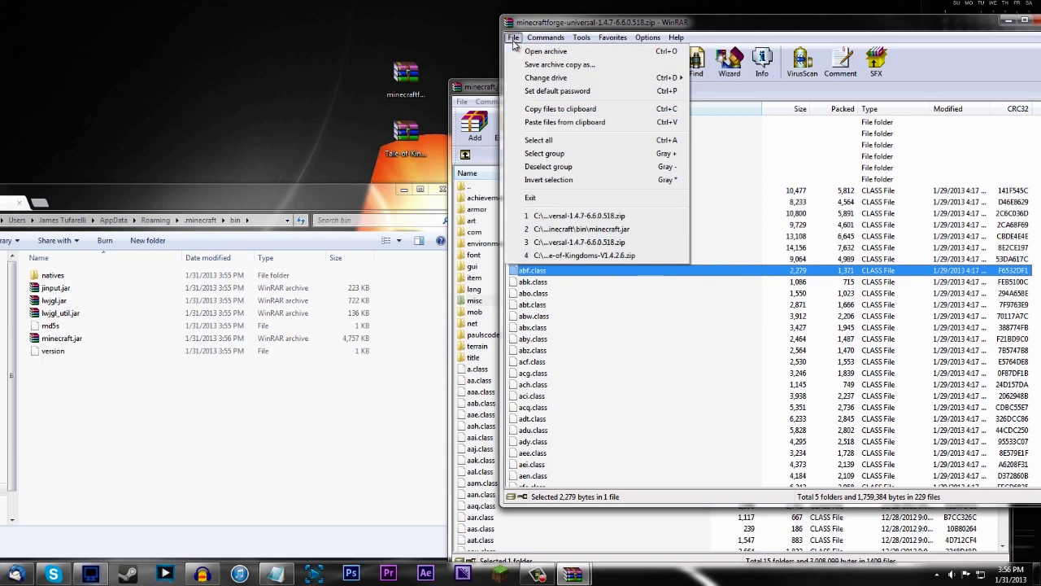
left_click(538, 140)
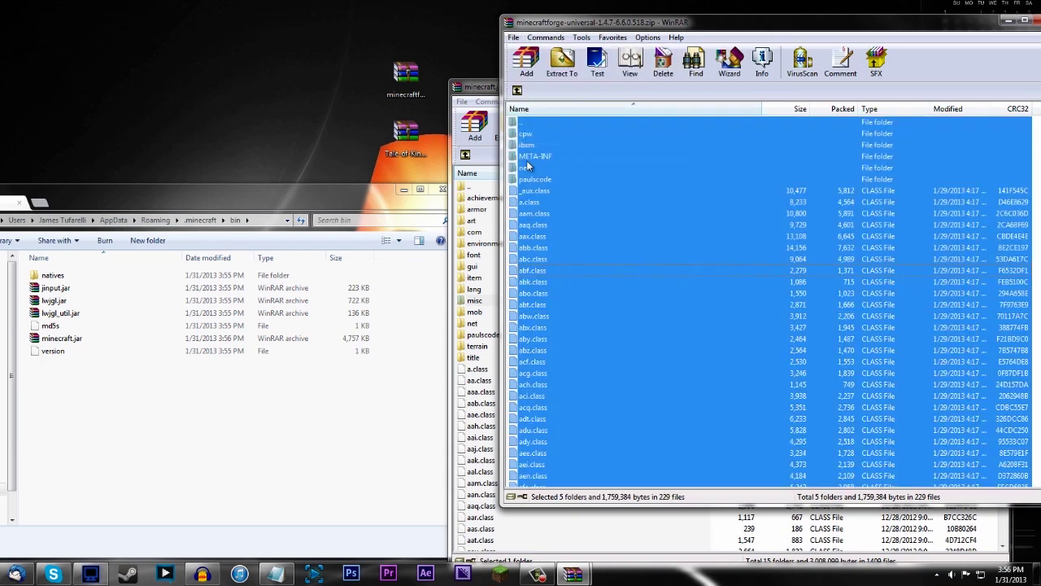
left_click_drag(612, 27, 879, 8)
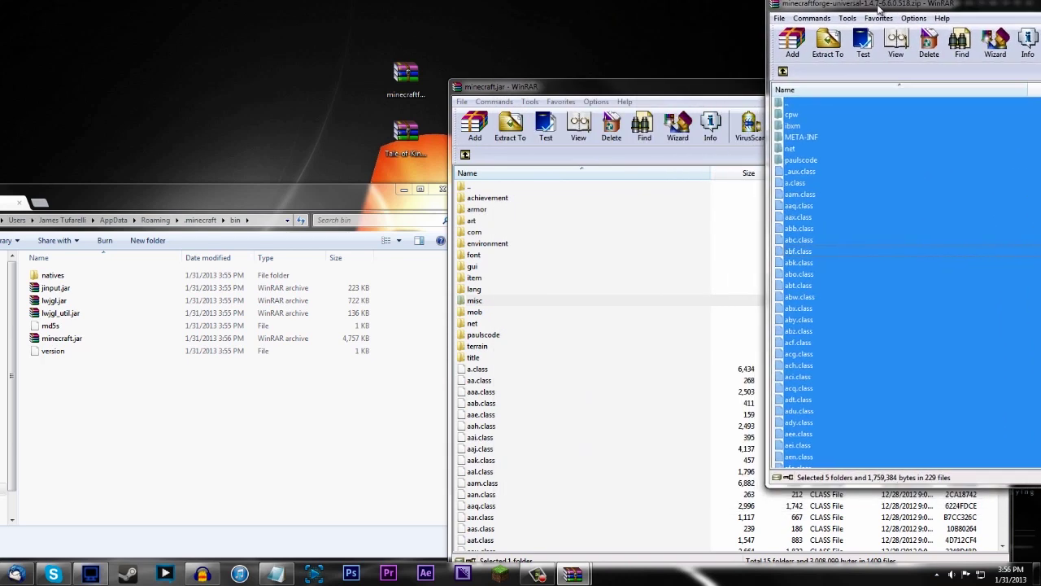
left_click_drag(918, 179, 822, 266)
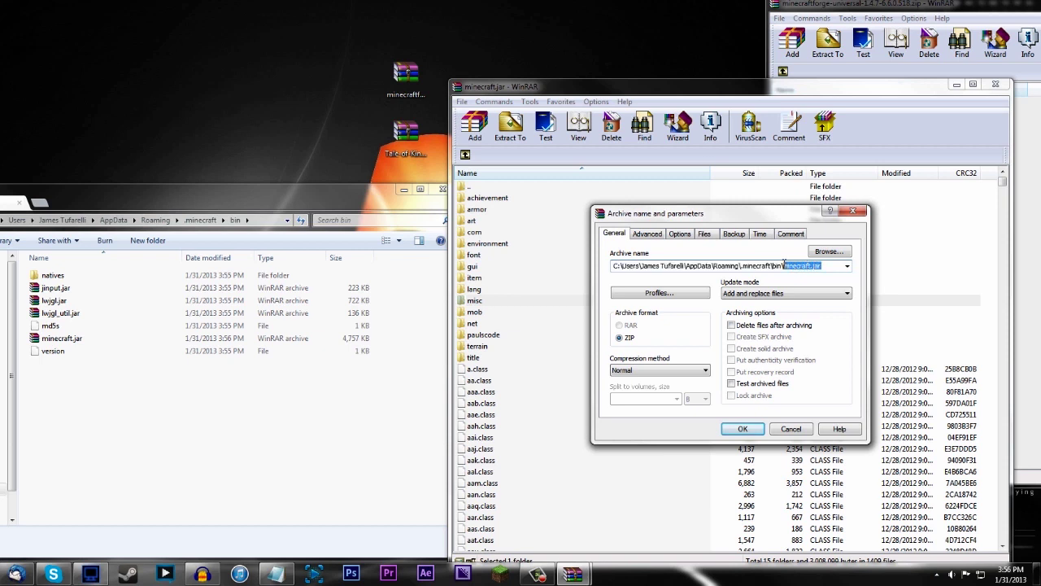
left_click(825, 266)
left_click(742, 429)
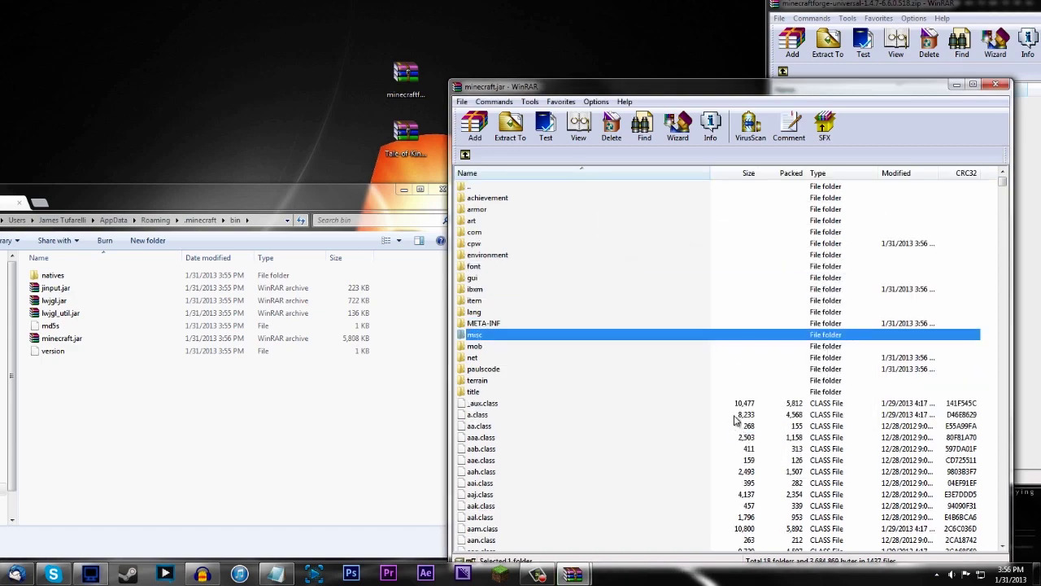
Step: Close the minecraft.jar and Minecraft Forge archive windows
left_click(995, 85)
left_click_drag(934, 8, 389, 36)
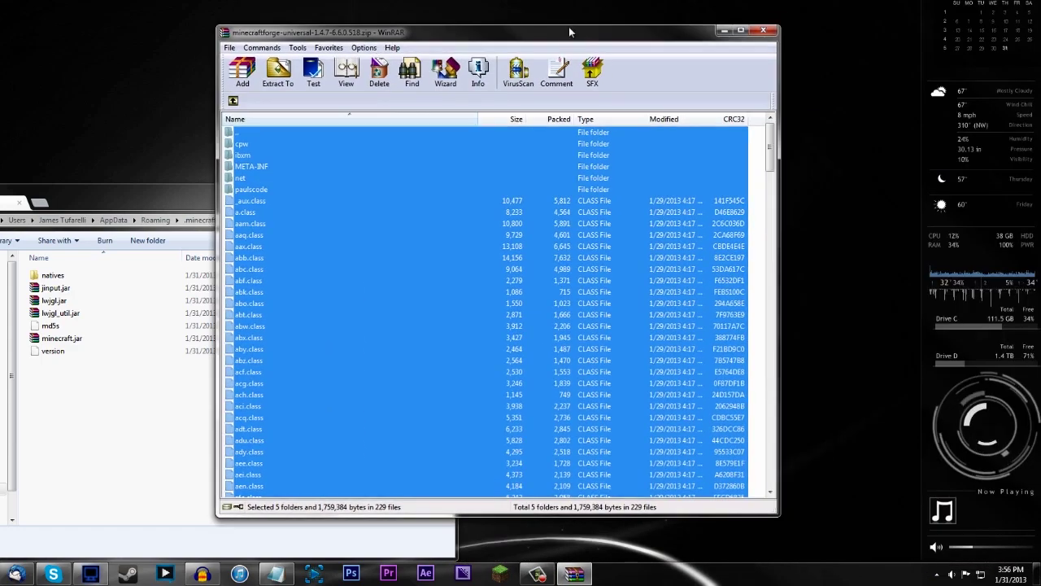
left_click(766, 27)
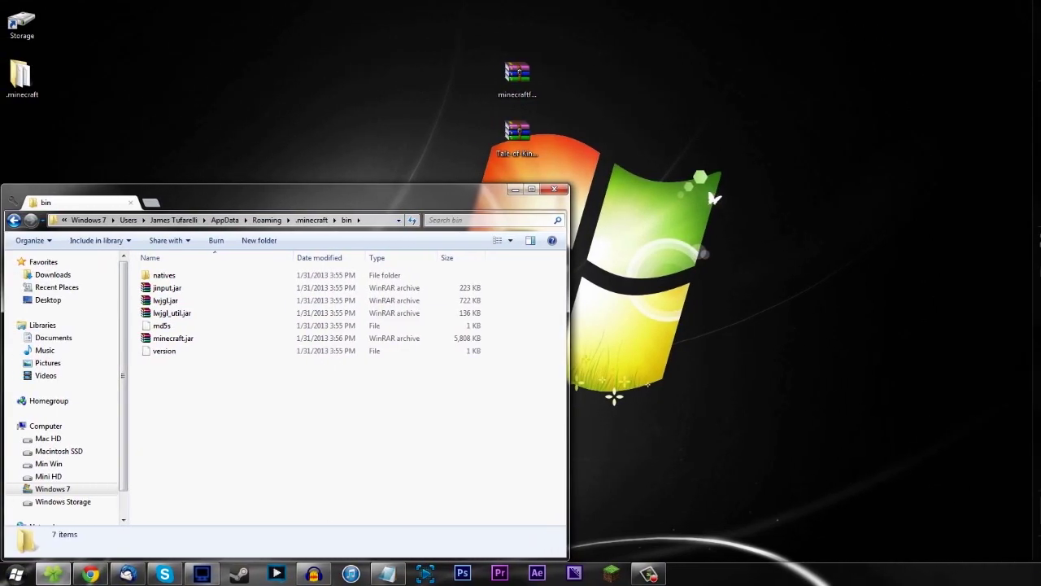
Step: Examine the mods folder in .minecraft and its mocreatures subfolder, and return to the .minecraft folder
left_click(14, 219)
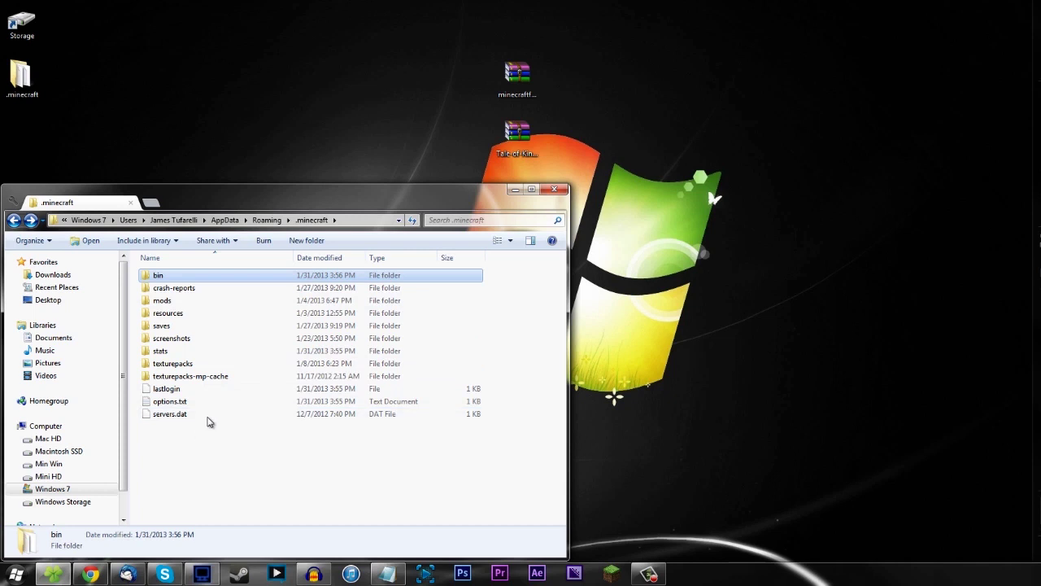
double_click(162, 301)
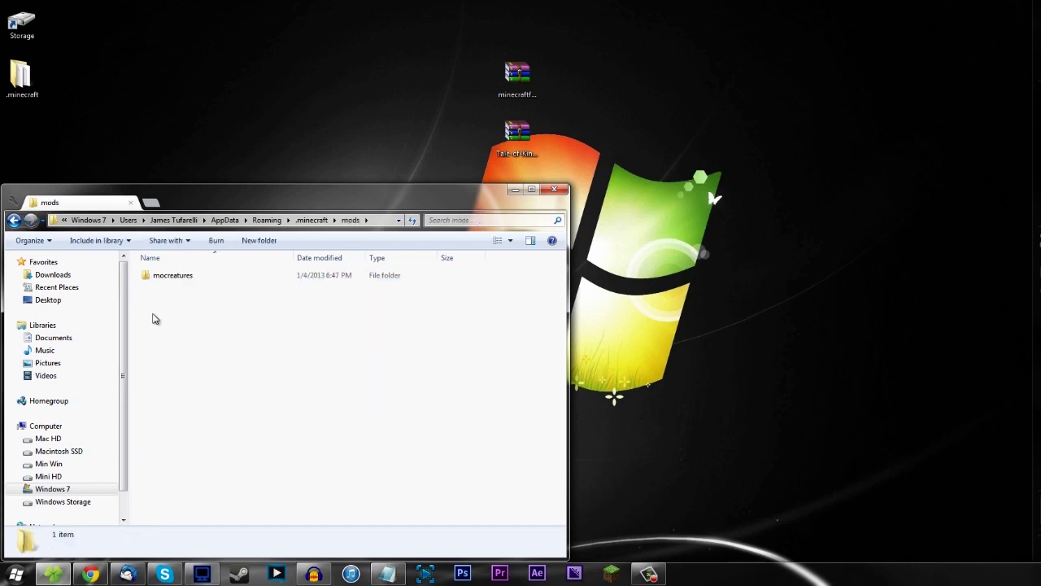
left_click(14, 219)
double_click(167, 306)
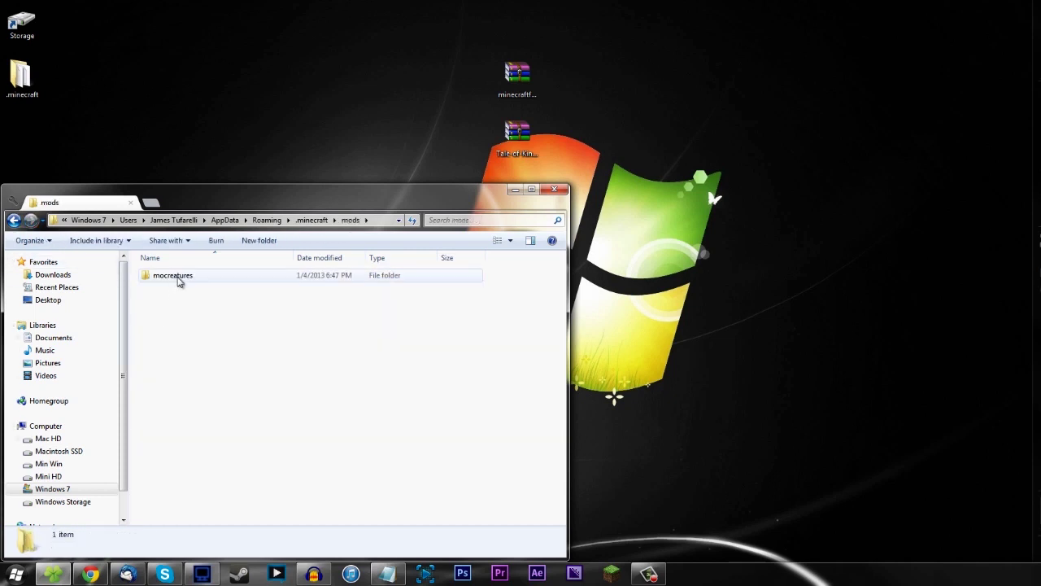
double_click(173, 276)
left_click(14, 221)
left_click(14, 220)
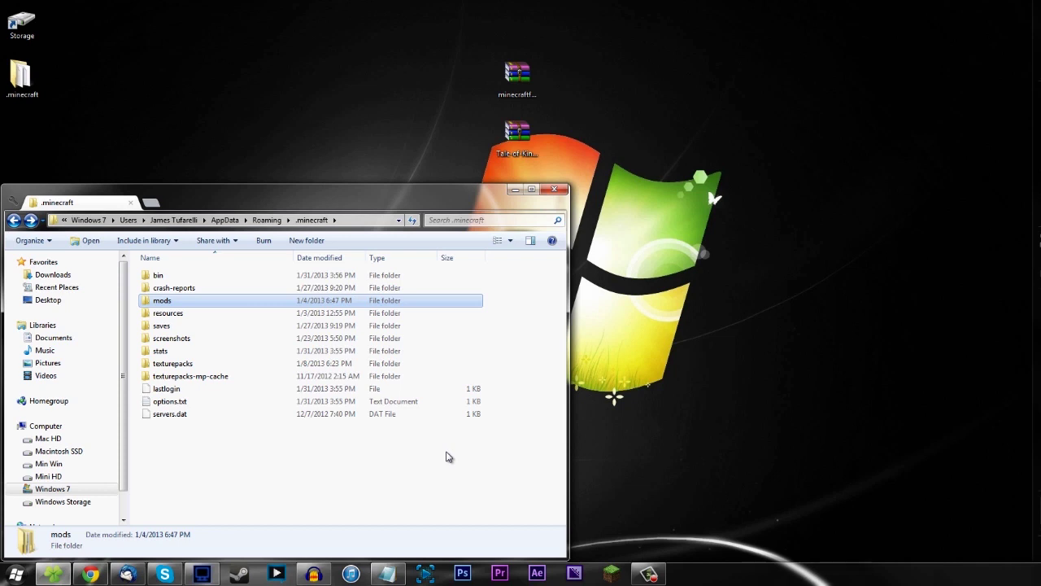
left_click(529, 122)
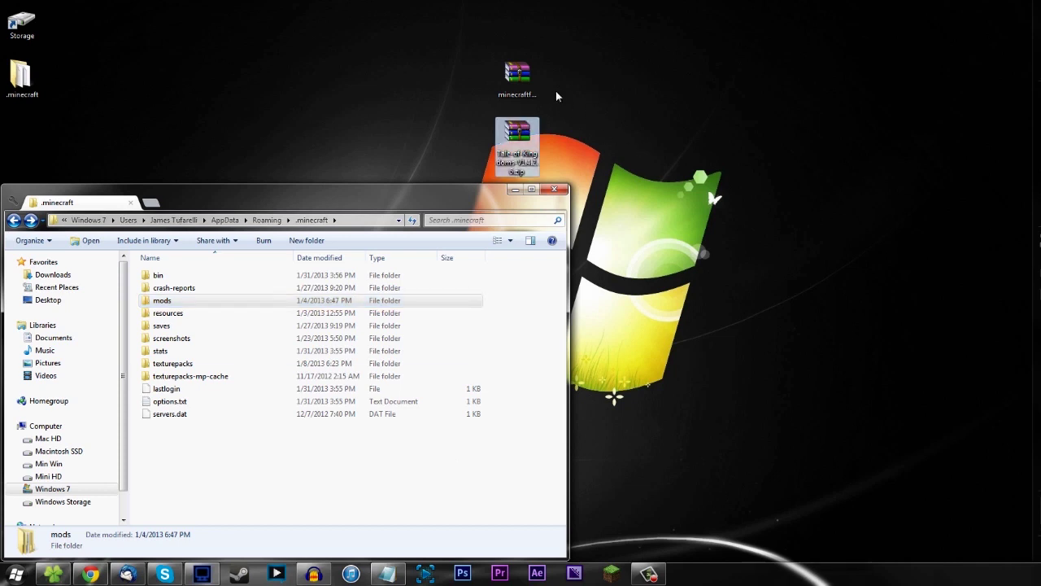
left_click(517, 82)
left_click(506, 144)
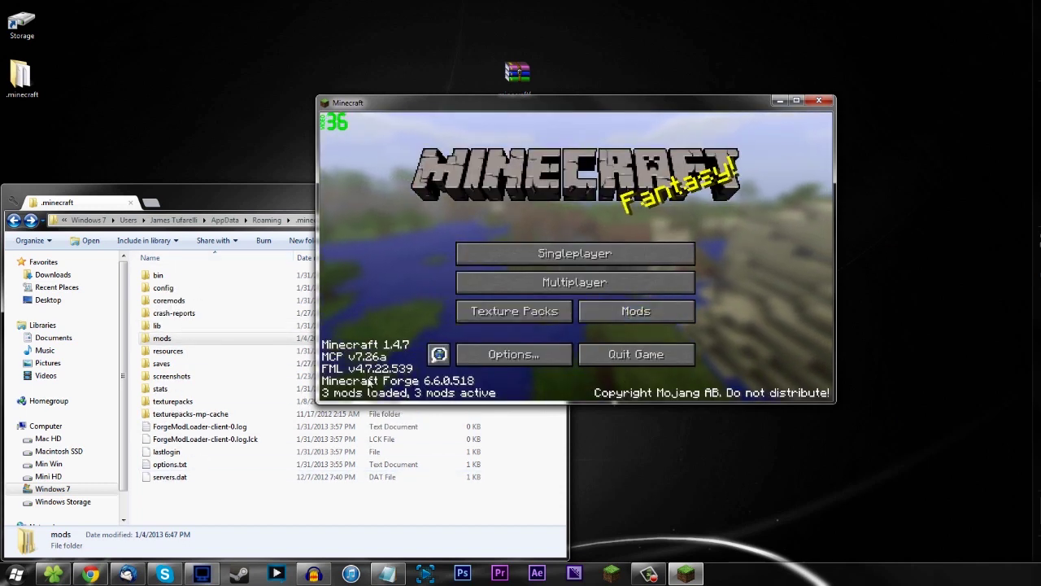
Step: Quit Minecraft from its title screen and return to the desktop
left_click(612, 358)
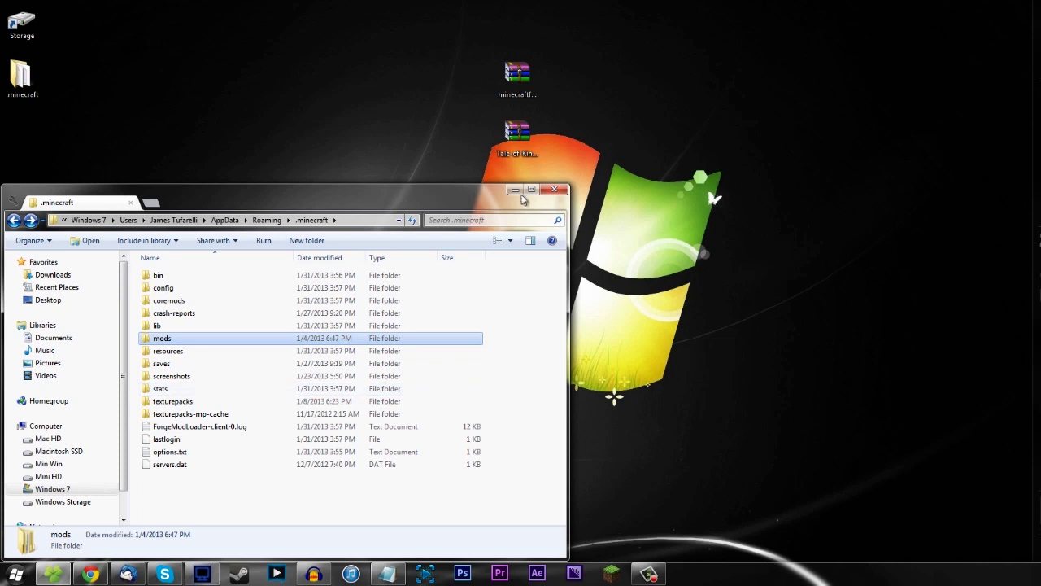
left_click(582, 168)
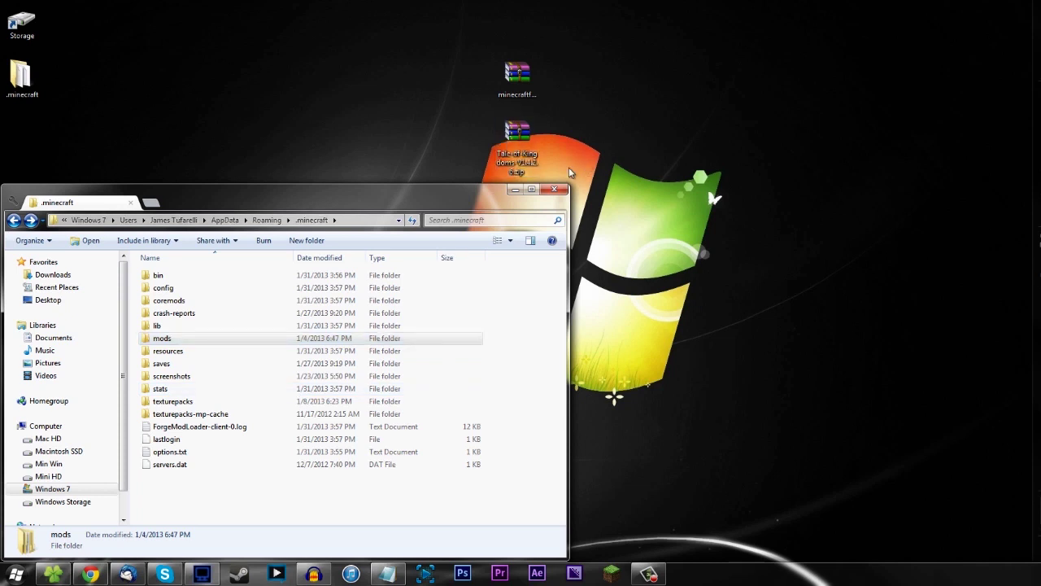
Step: Move the Tale-of-Kingdoms zip from the desktop into the mods folder and delete the mocreatures folder there
left_click_drag(518, 134, 187, 345)
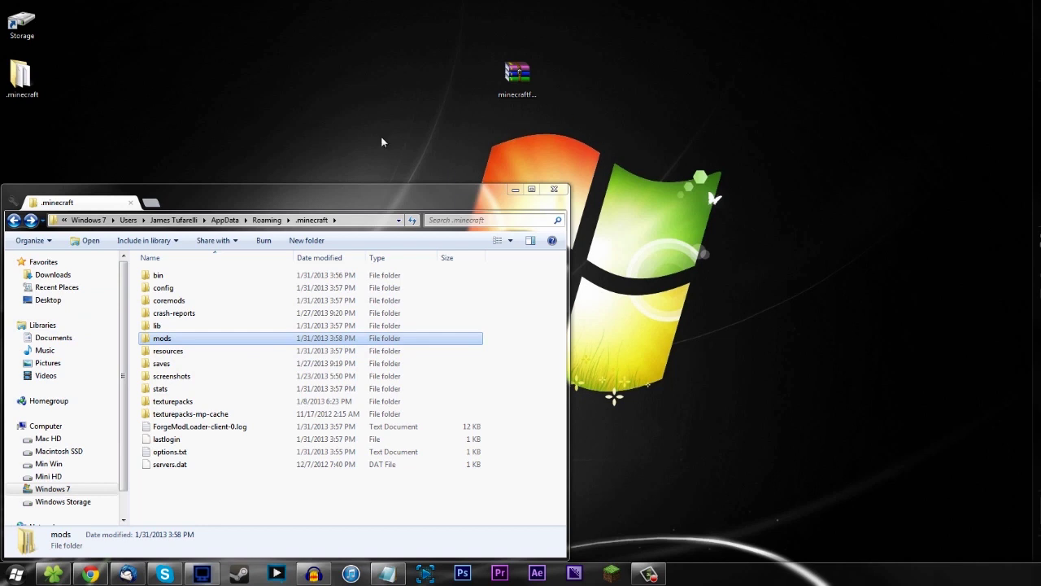
double_click(163, 338)
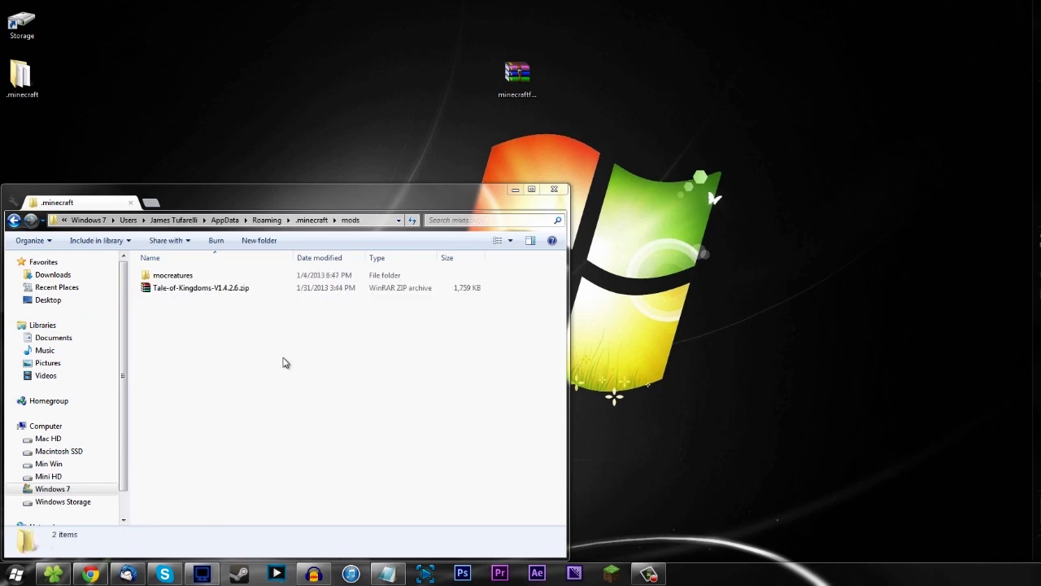
left_click_drag(214, 288, 217, 282)
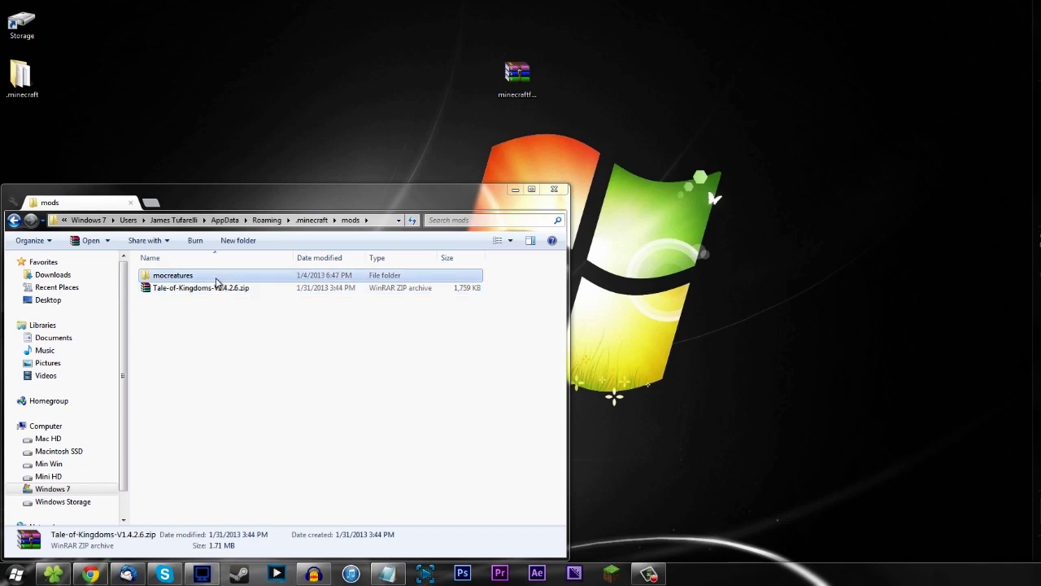
left_click(216, 281)
key("Delete")
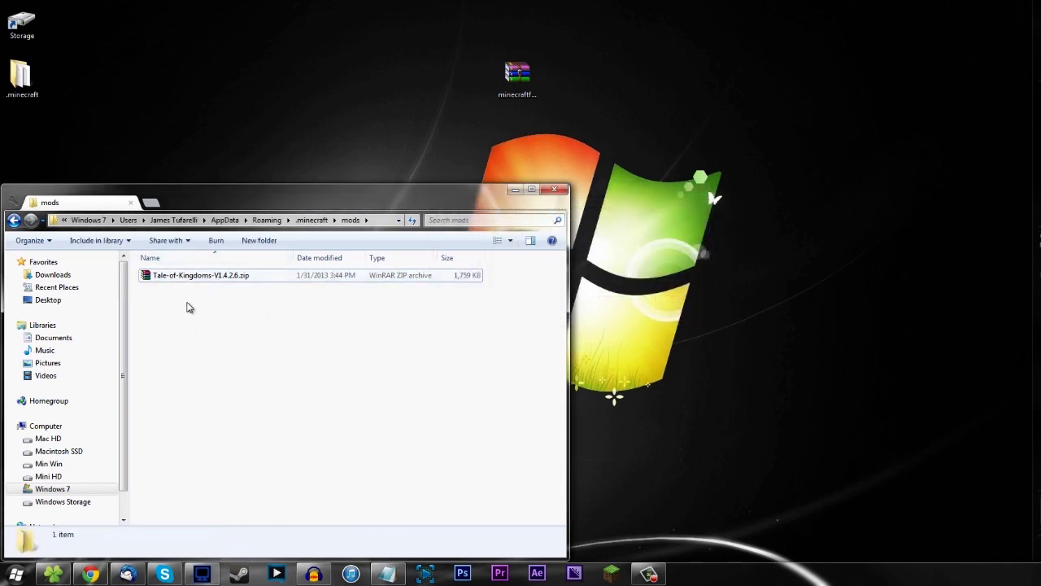
Step: Examine the contents of Tale-of-Kingdoms-V1.4.2.6.zip, close the archive, and return to the .minecraft folder
double_click(187, 275)
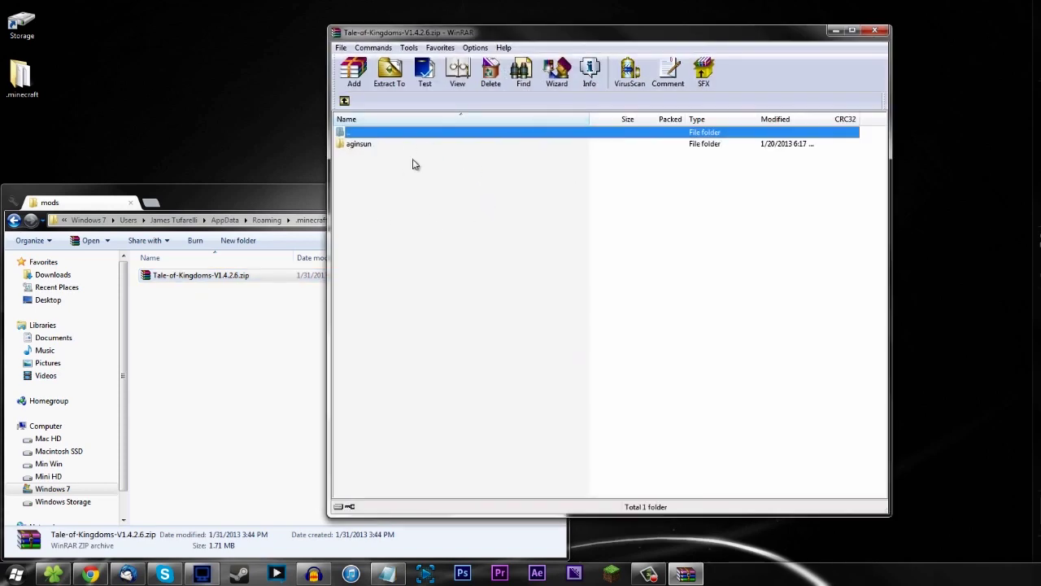
left_click(874, 30)
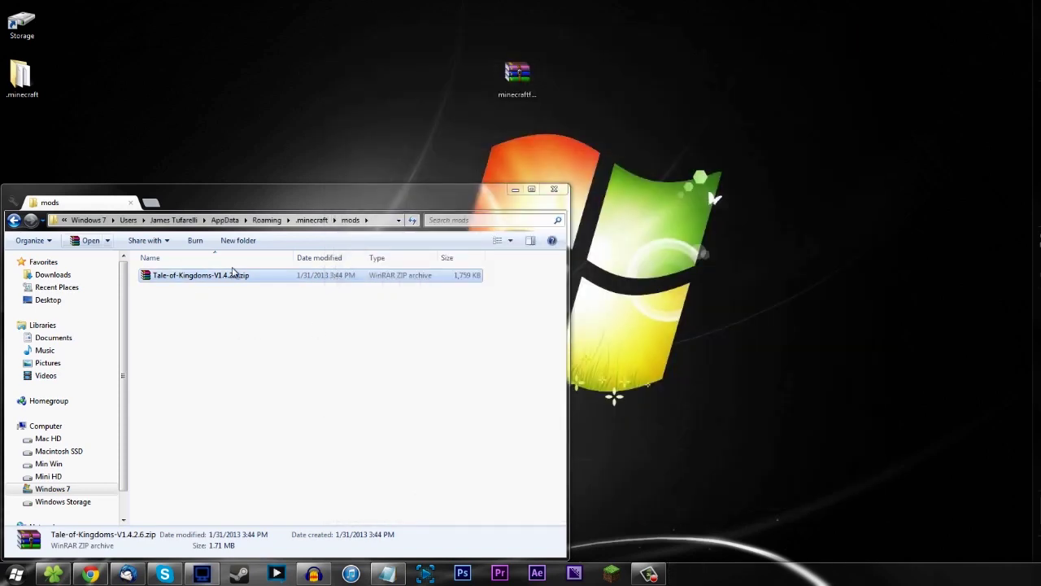
left_click(14, 220)
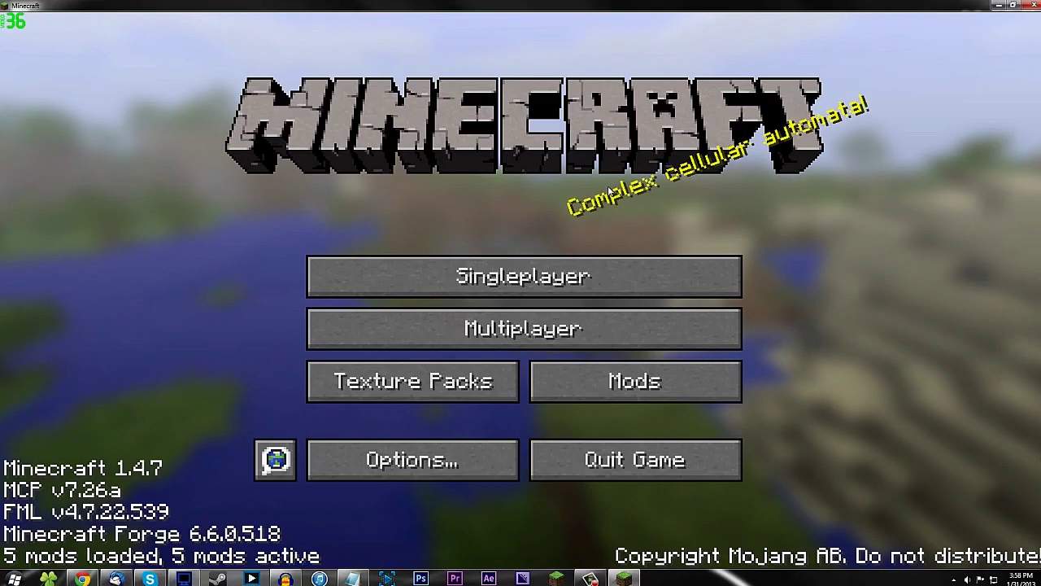
Step: Create a single-player Survival world named New World and start a new Tale of Kingdoms conquest in it
left_click(460, 283)
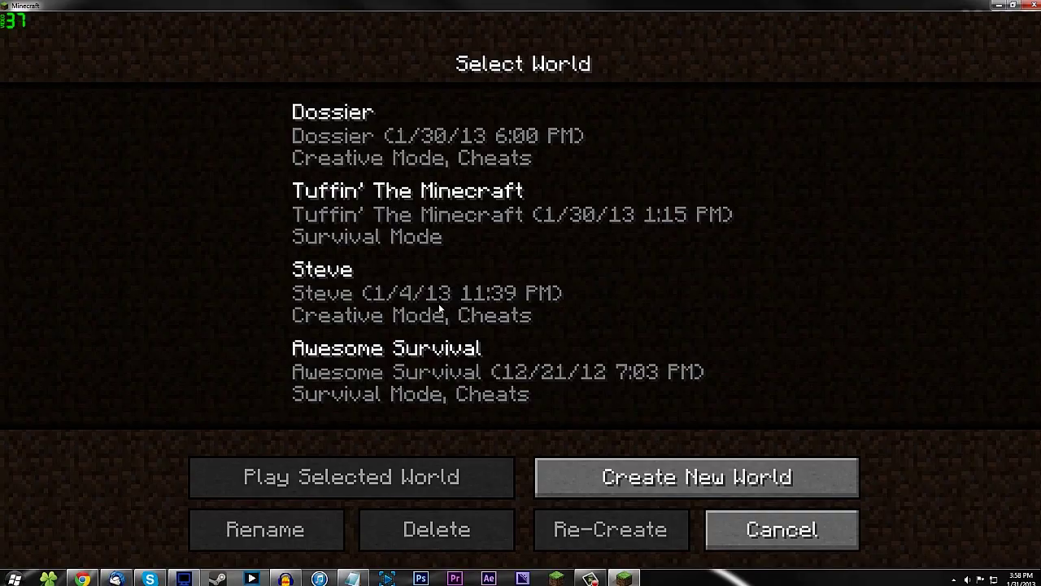
left_click(651, 480)
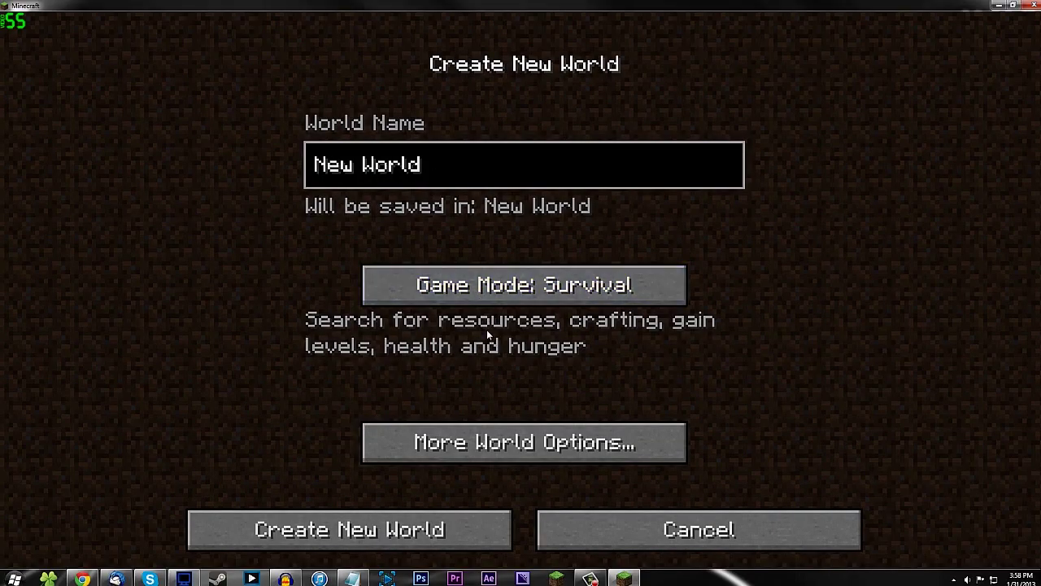
left_click(403, 524)
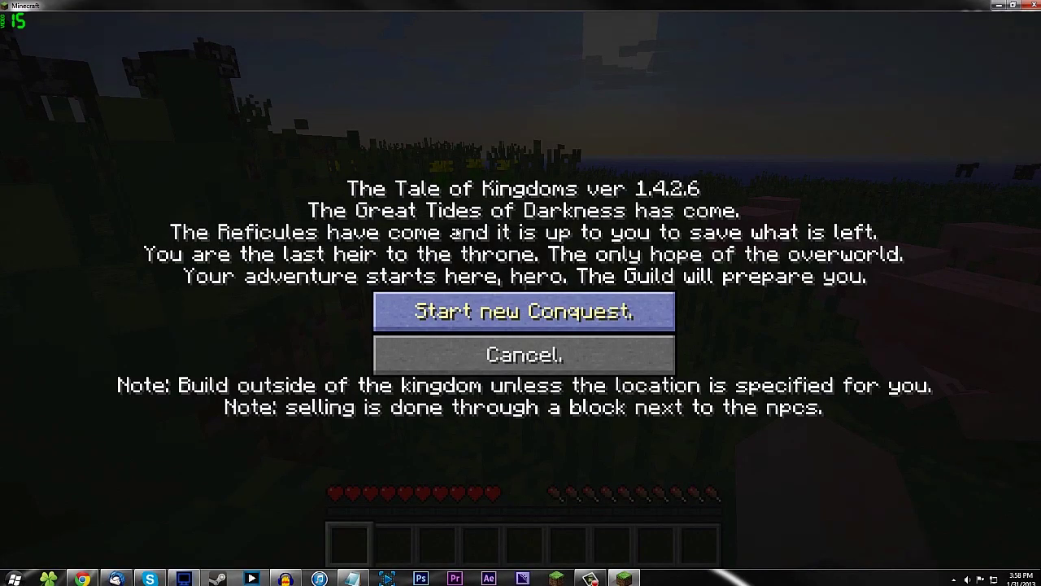
left_click(488, 319)
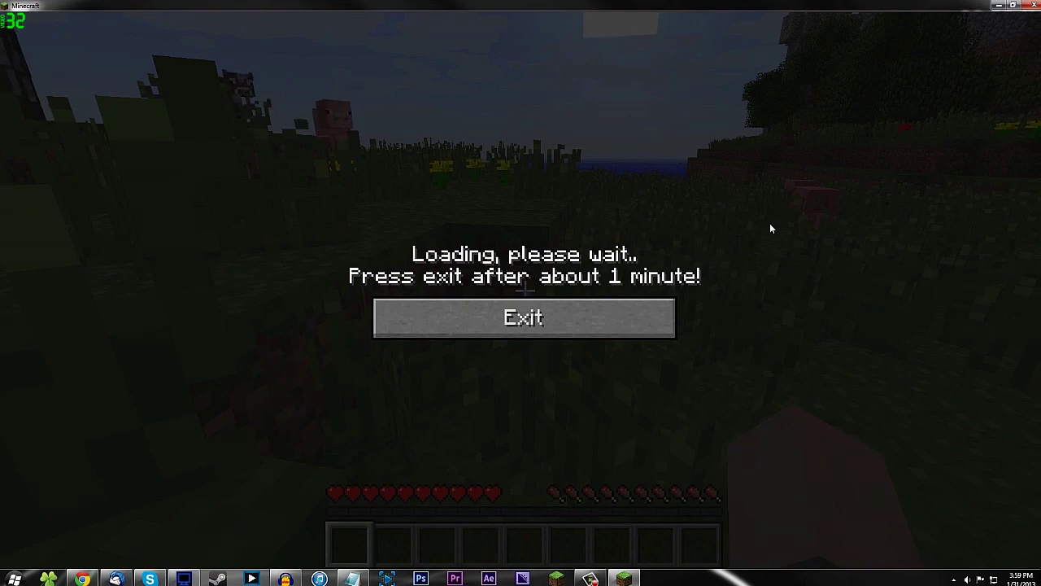
left_click(507, 319)
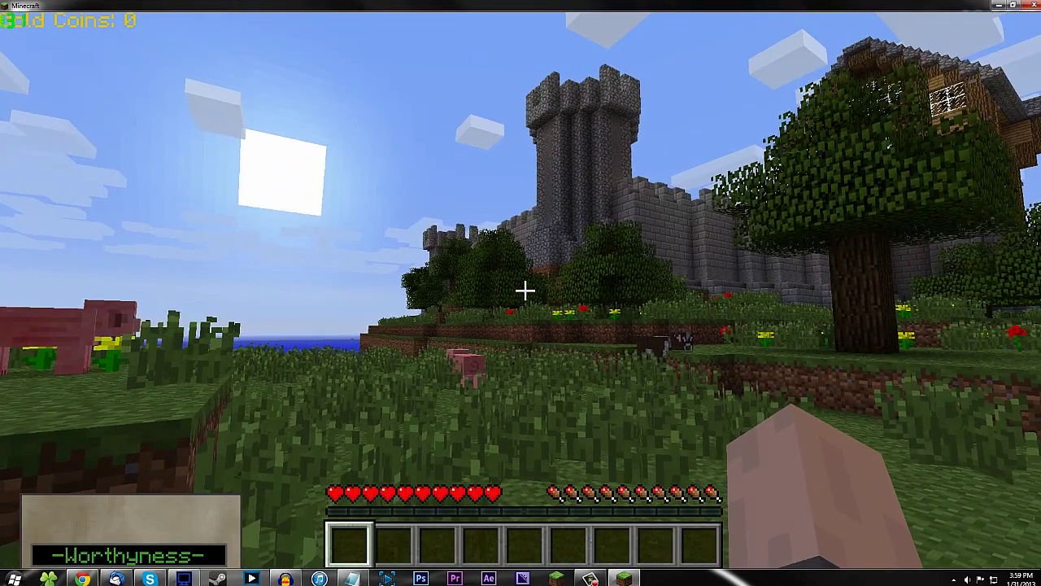
Step: Walk past the castle's outer wall to its gateway and go through into the courtyard
key("w")
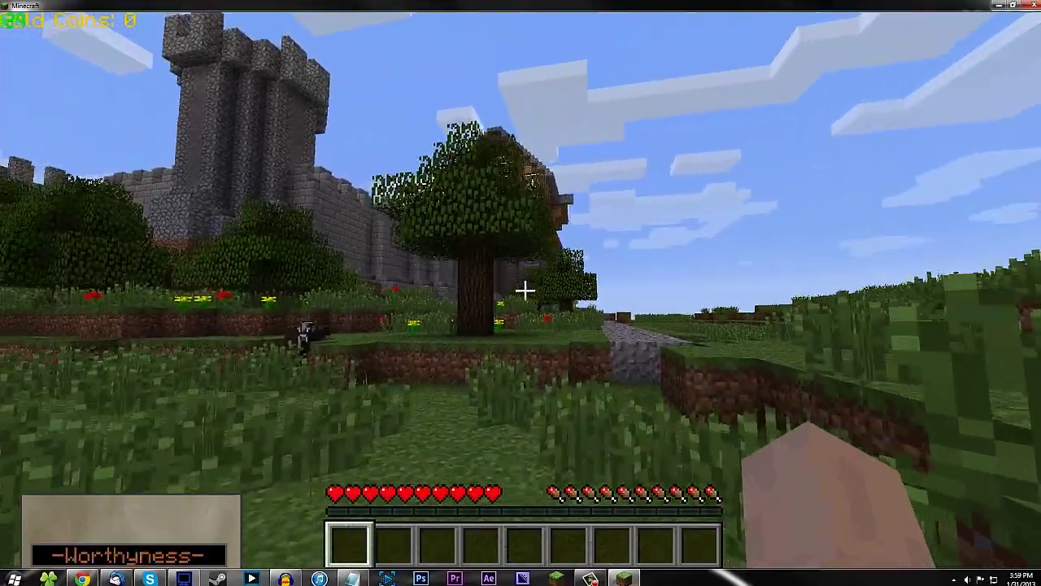
key("w")
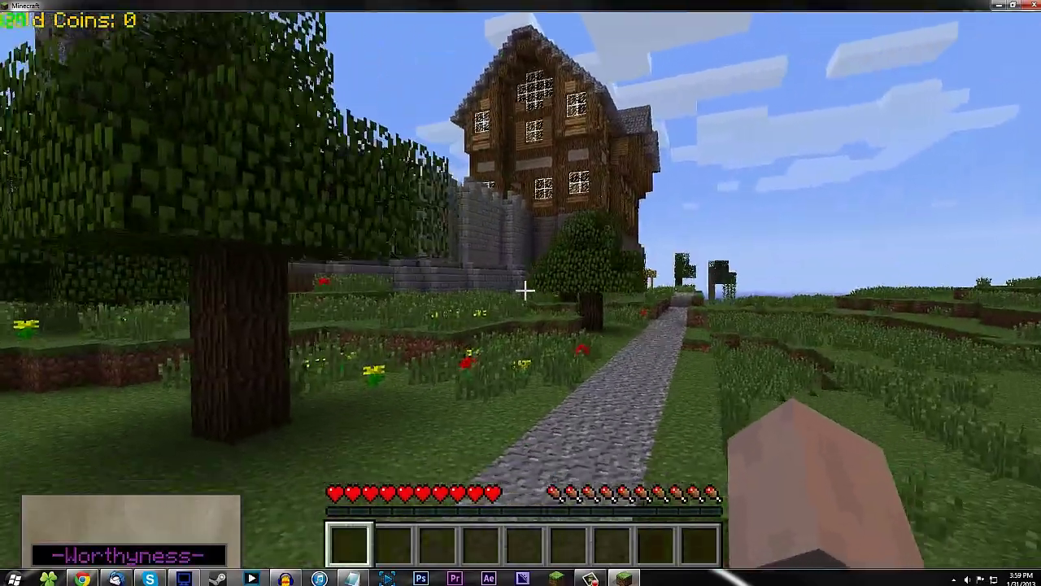
key("w")
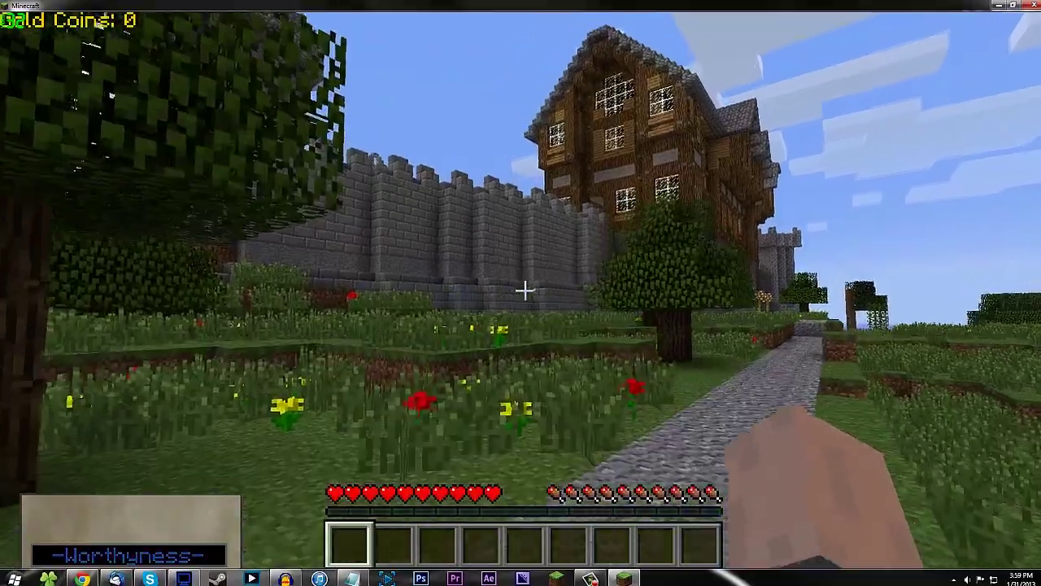
key("w")
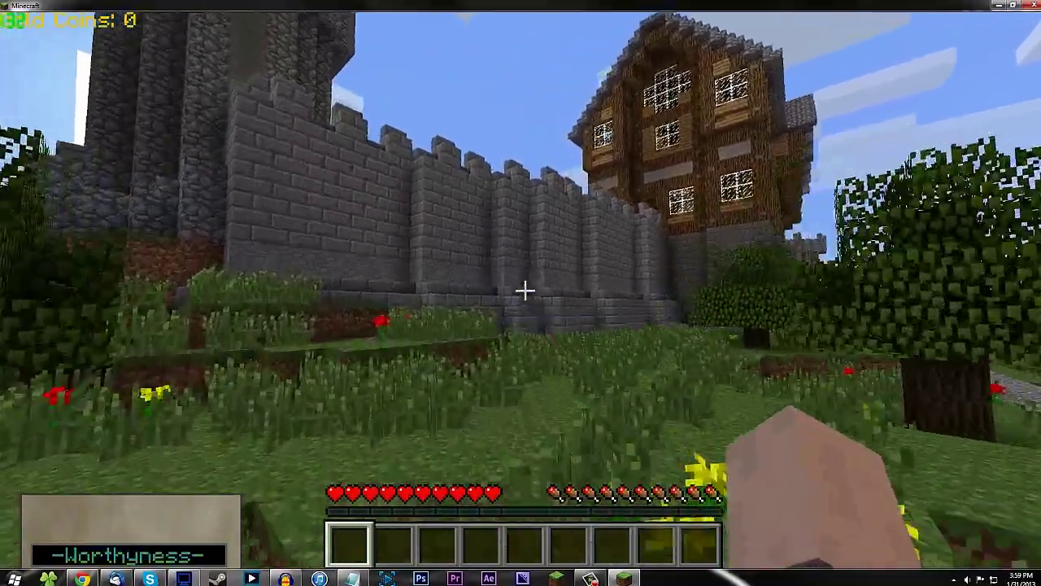
key("w")
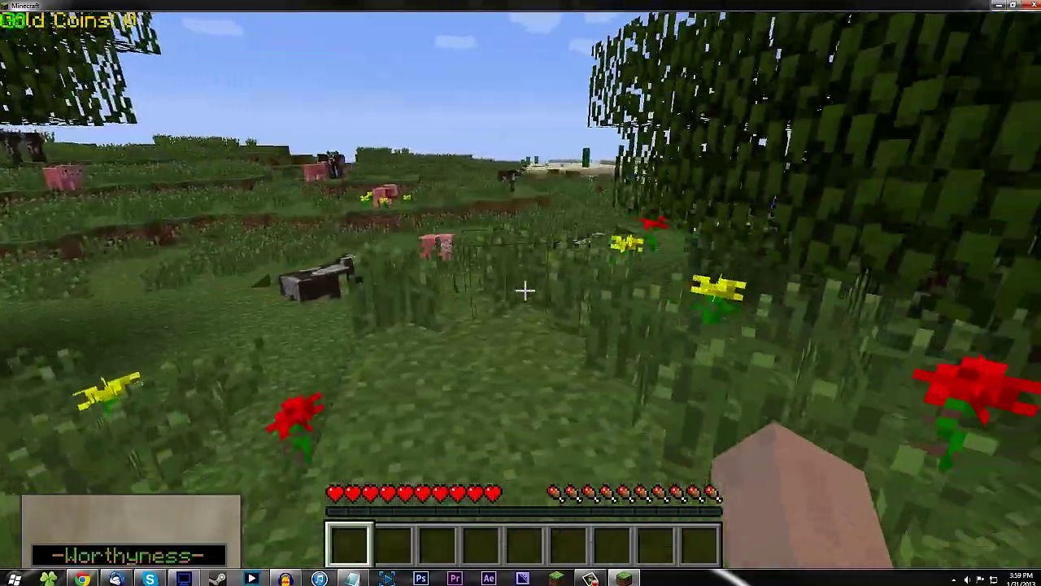
key("w")
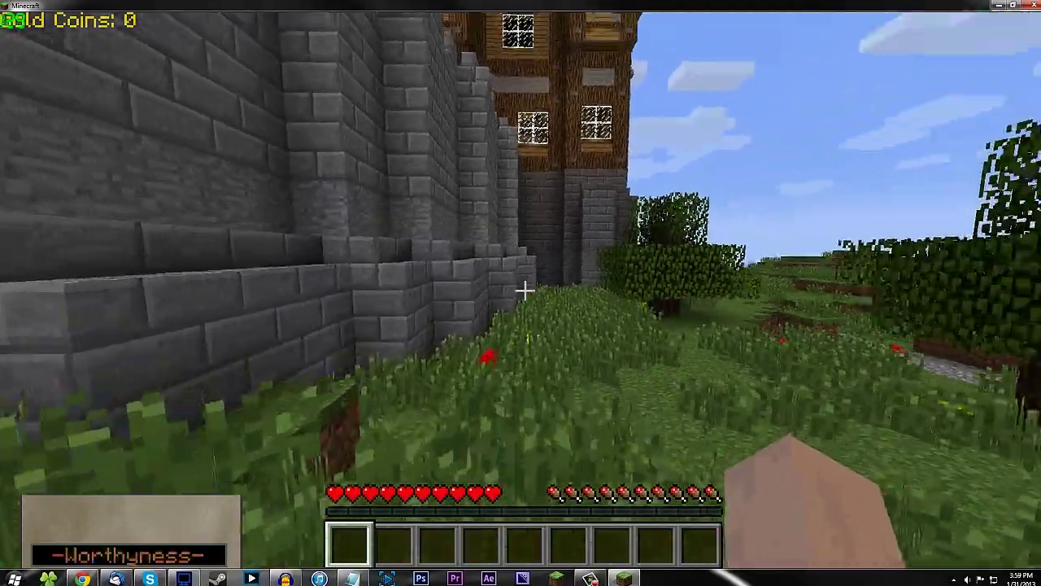
key("w")
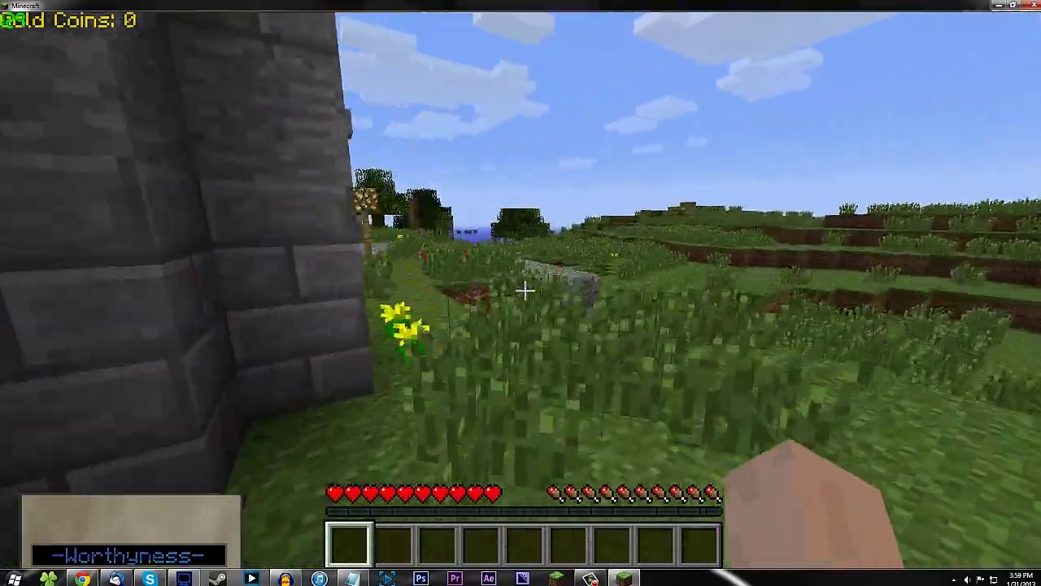
key("w")
key("w")
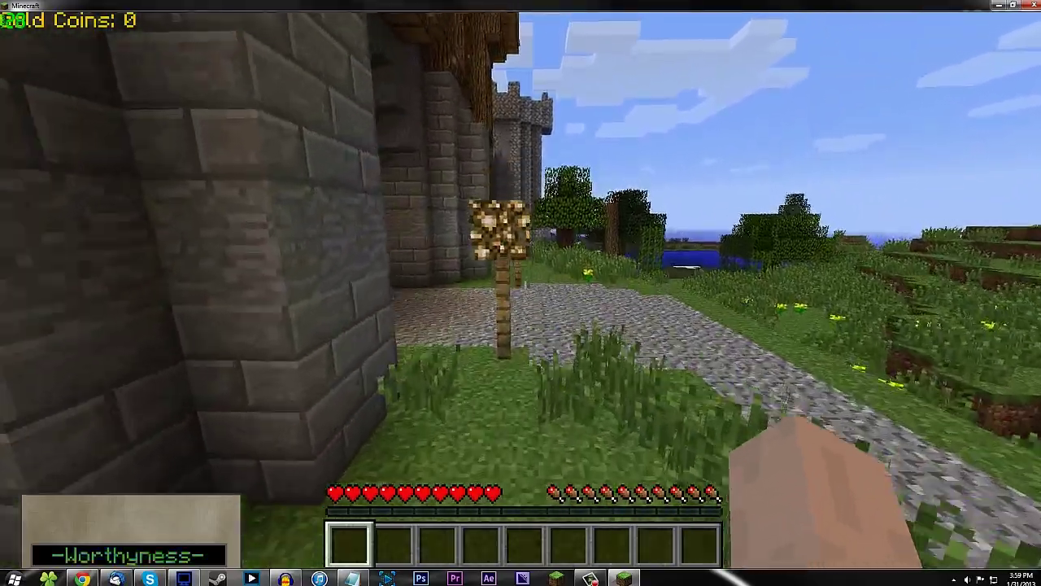
key("w")
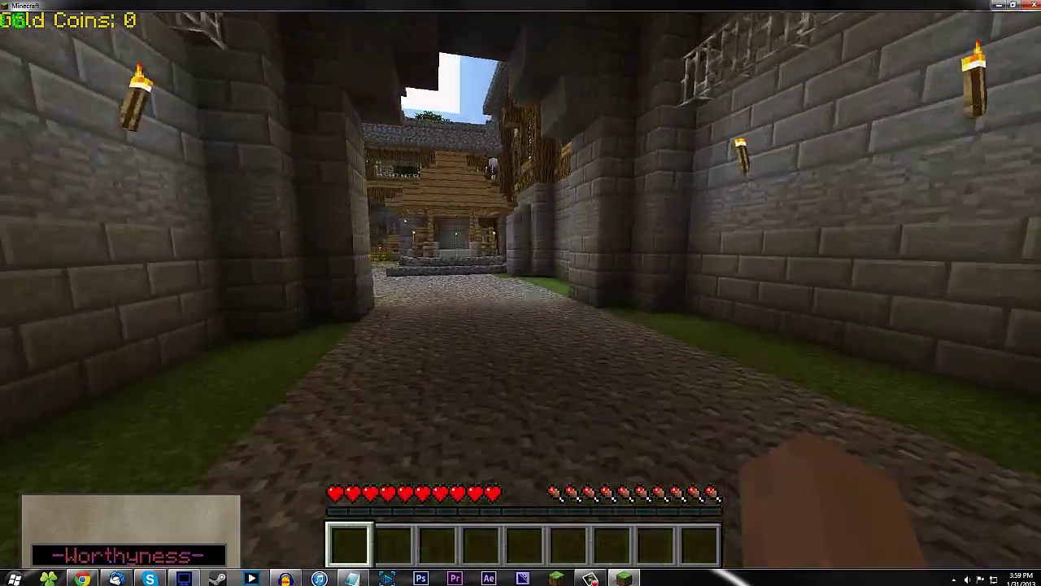
key("w")
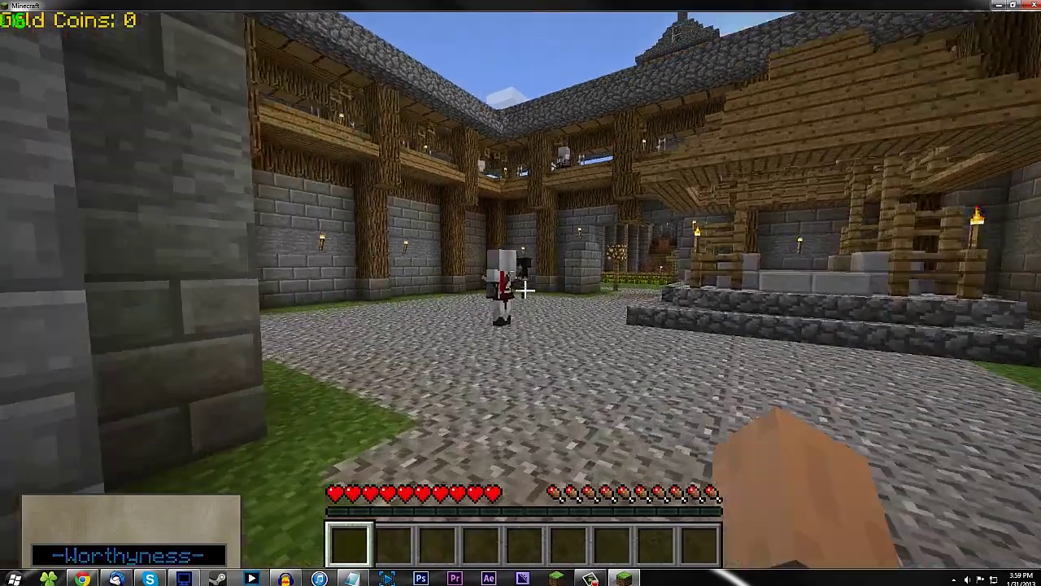
Step: Approach the white-hooded guild member in the courtyard, then back away and look around at the buildings and other characters
key("w")
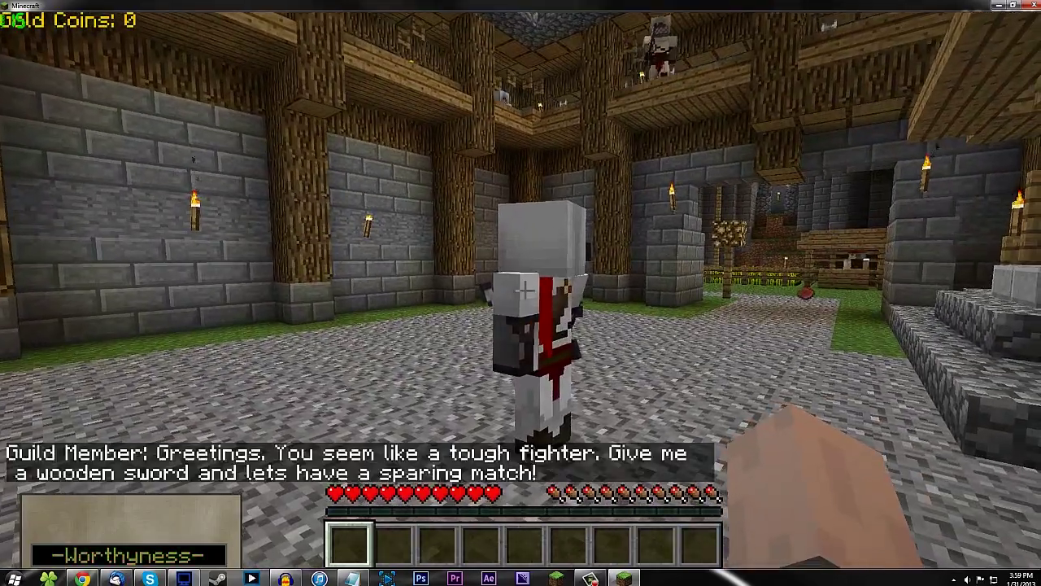
key("w")
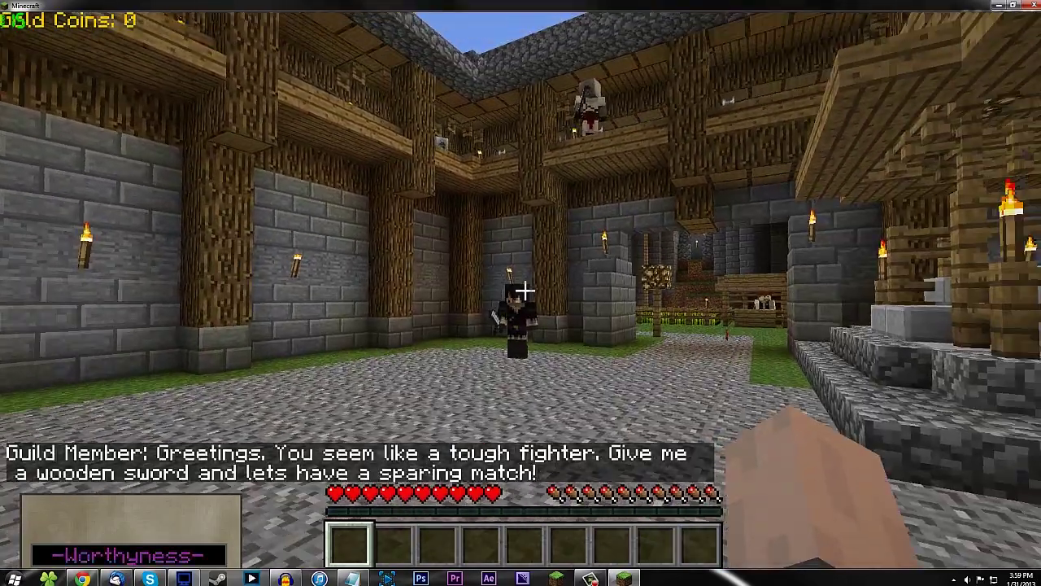
key("s")
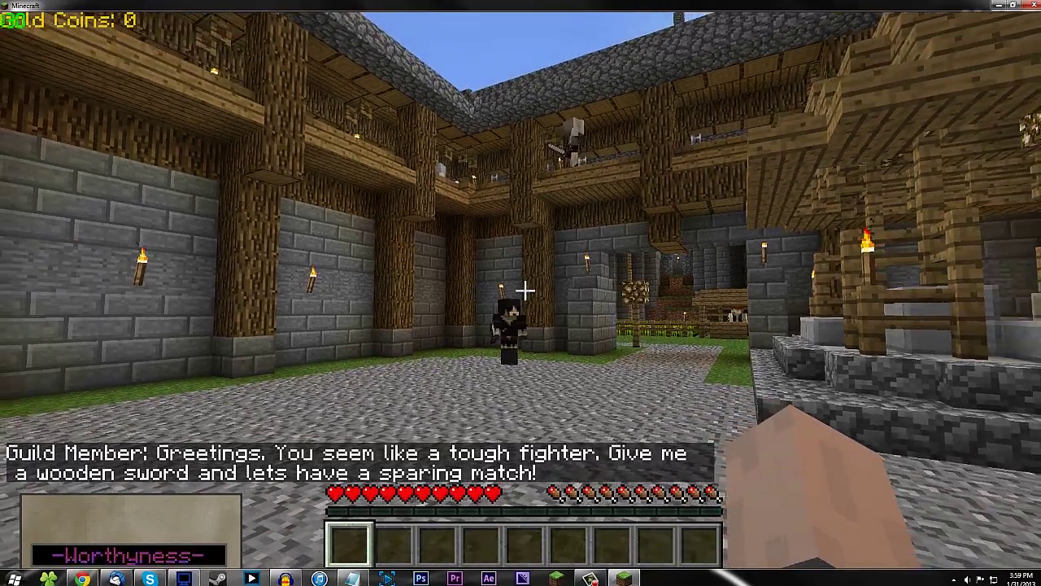
mouse_move(525, 291)
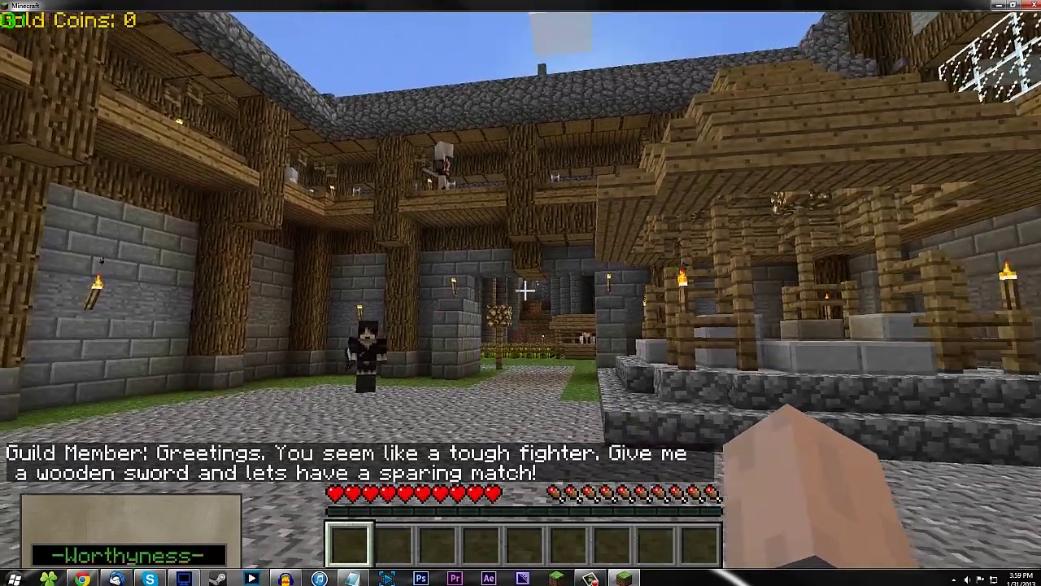
key("s")
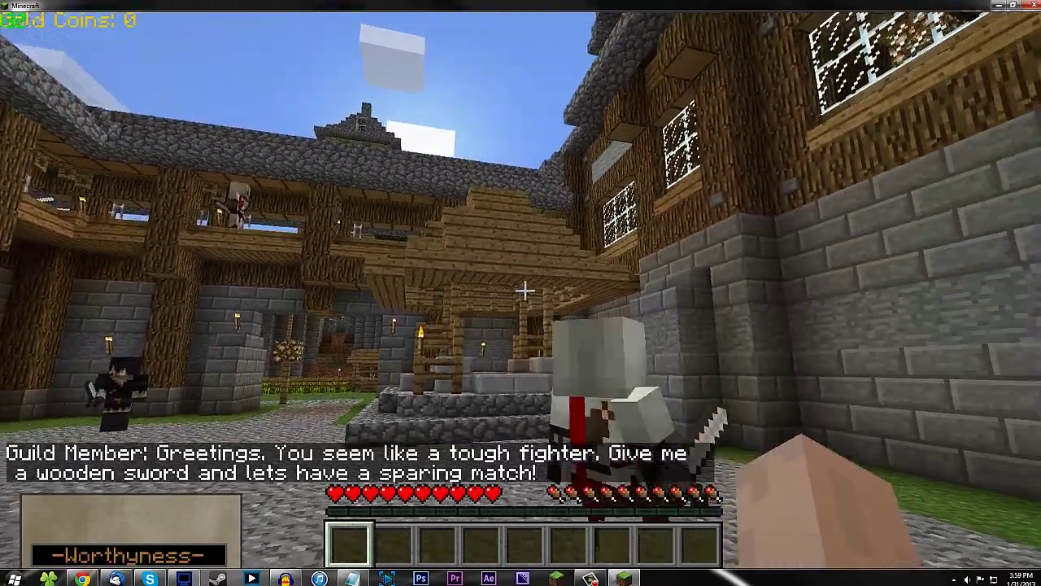
key("s")
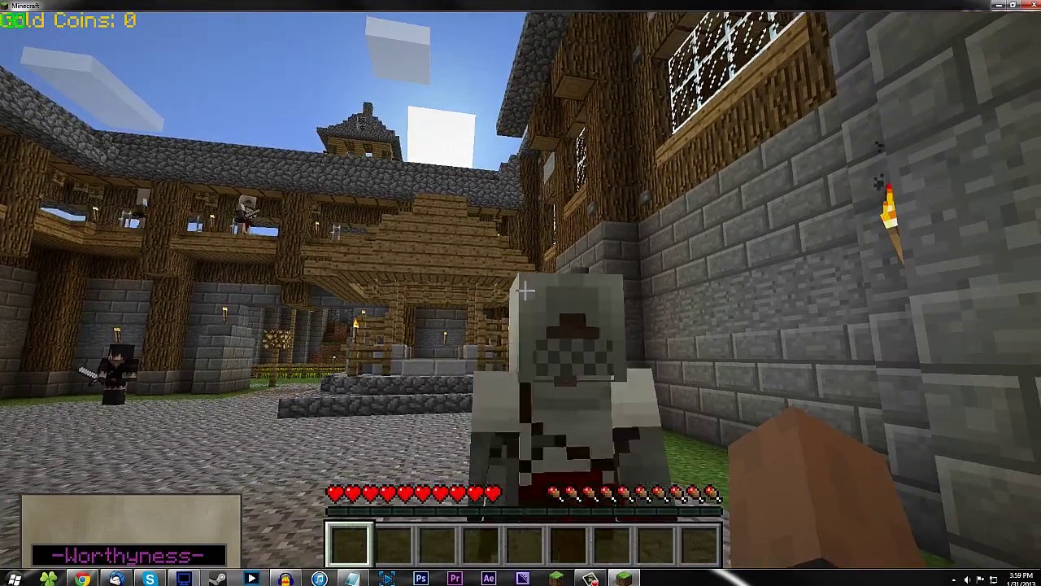